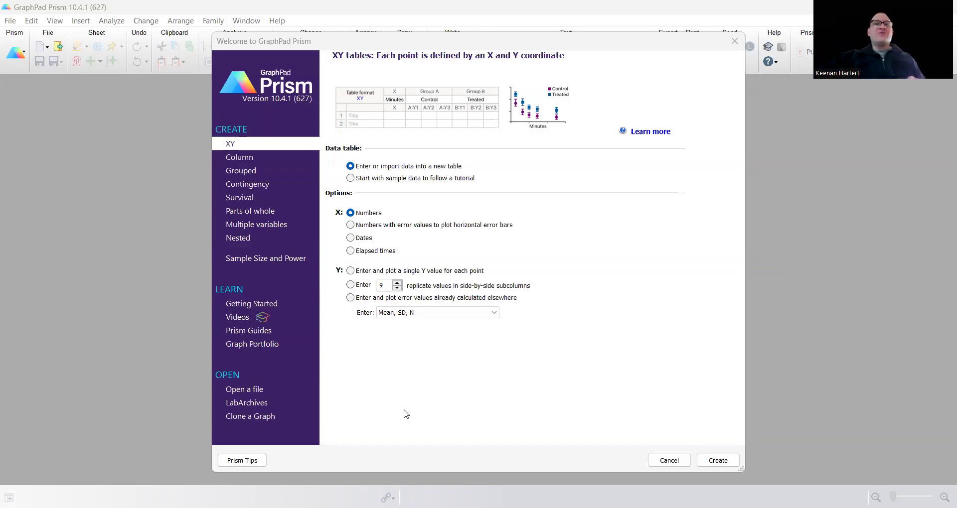
- Create an XY table with numeric X and nine side-by-side replicate Y subcolumns per data set
click(596, 263)
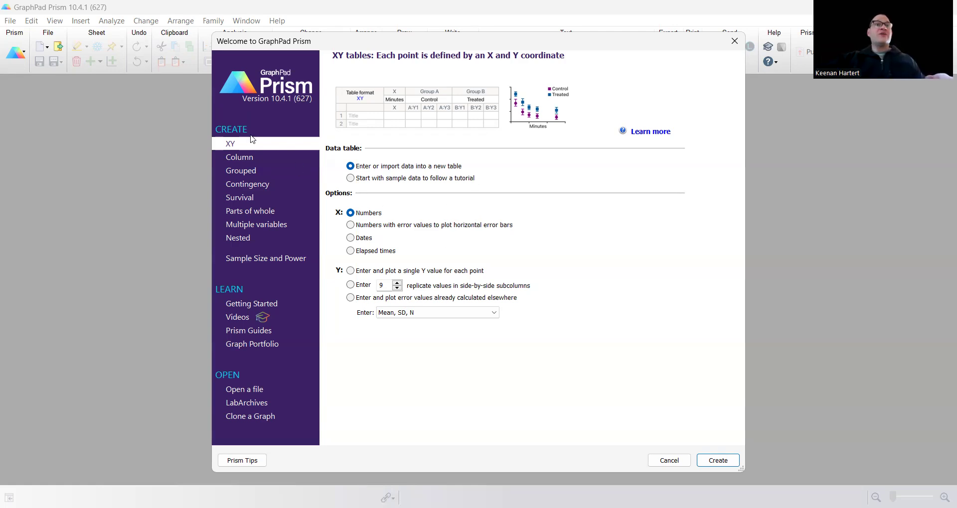
click(382, 272)
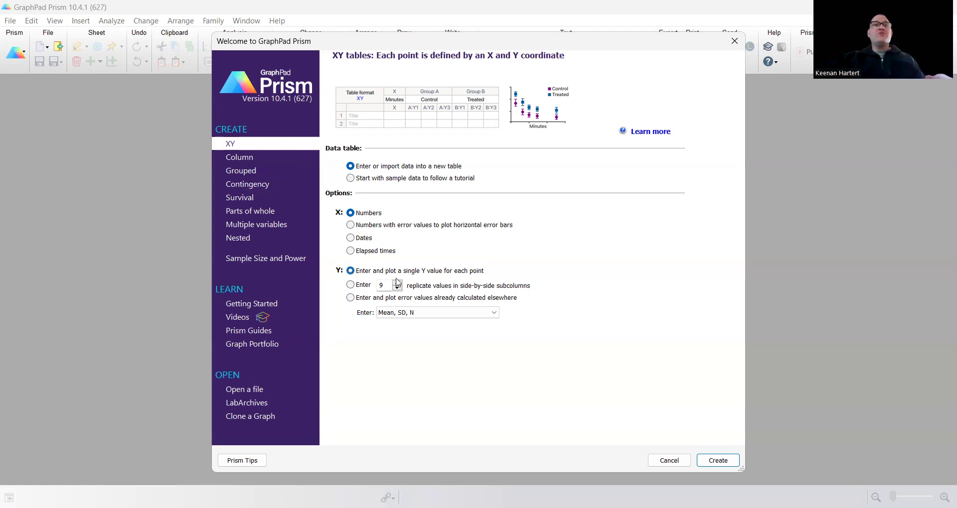
click(363, 285)
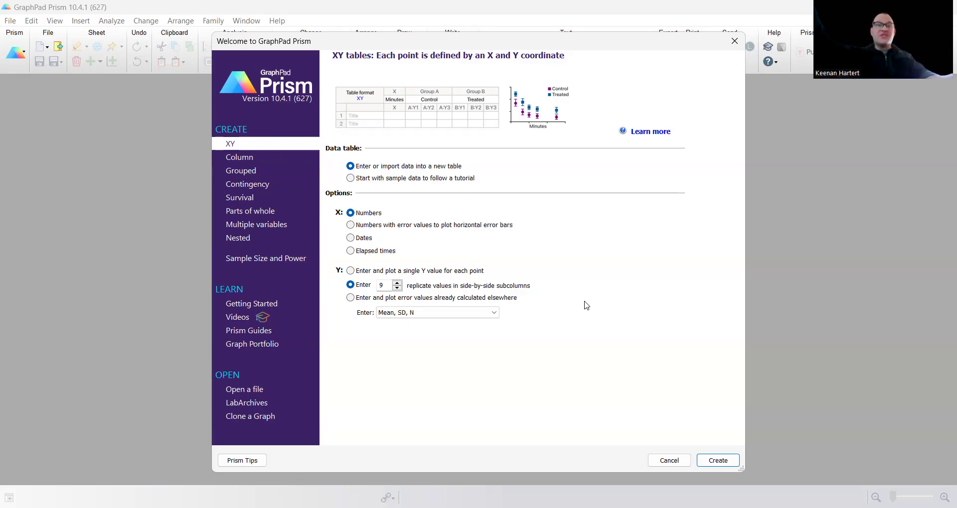
click(397, 283)
click(397, 283)
click(398, 283)
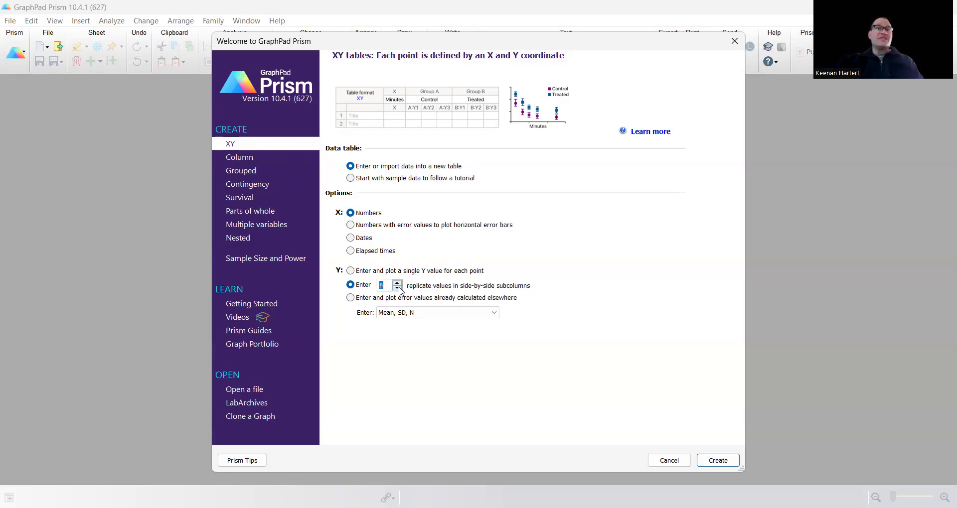
click(707, 455)
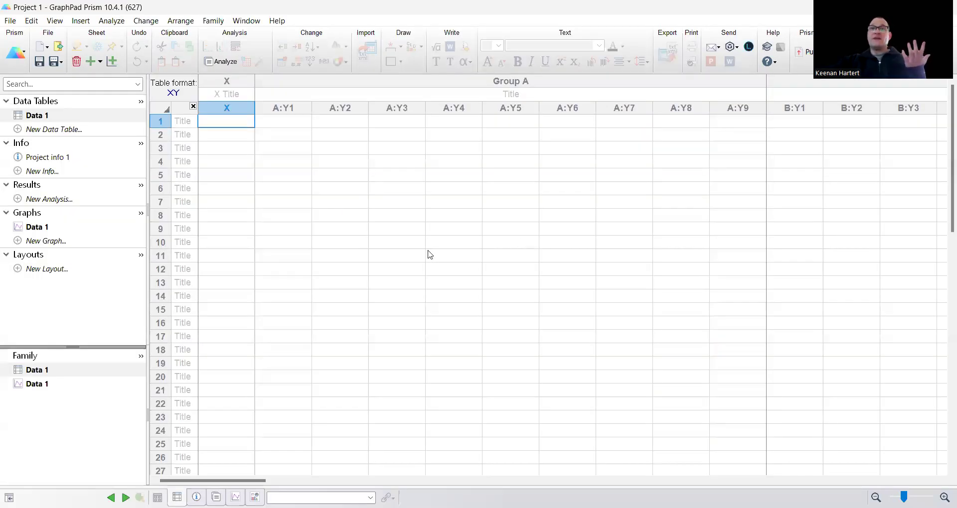
- Title the Group A data set DHL6 and the Group B data set U2932
click(369, 96)
text(DHL6)
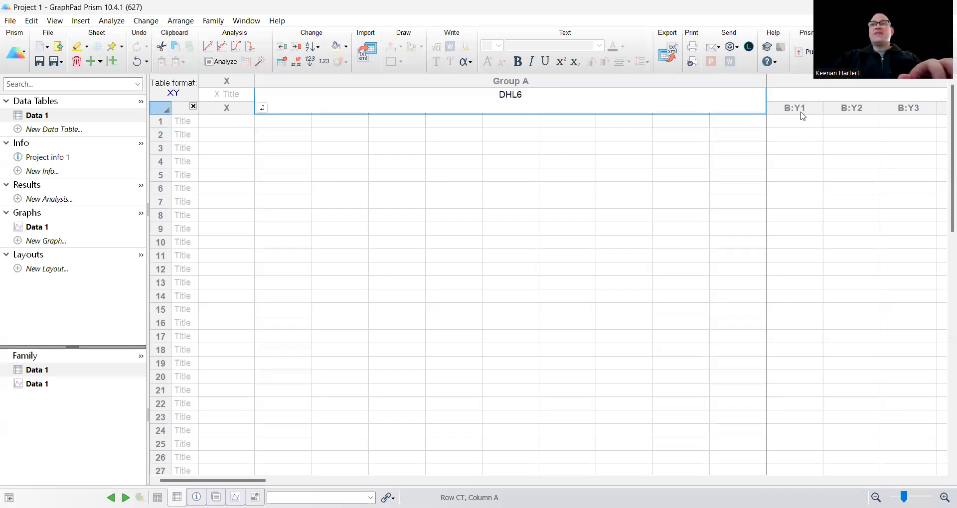
click(782, 95)
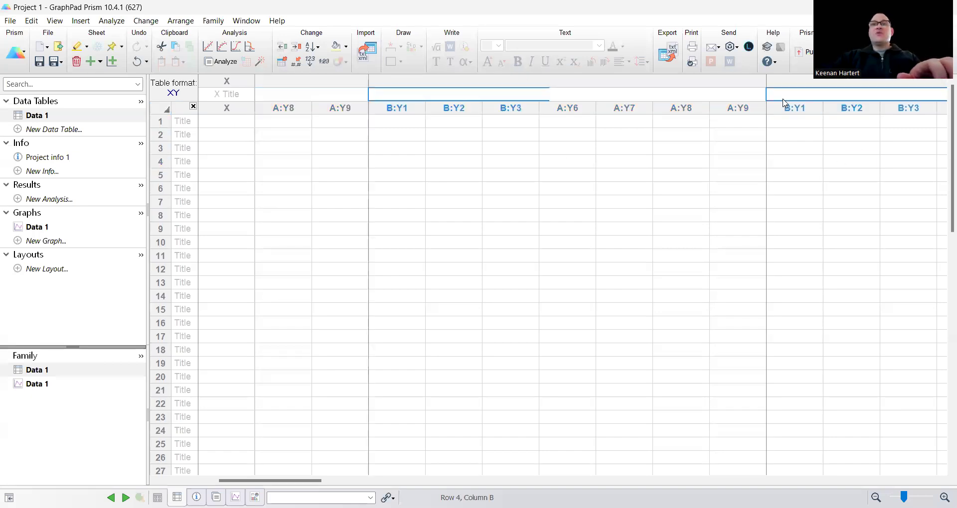
text(U2932)
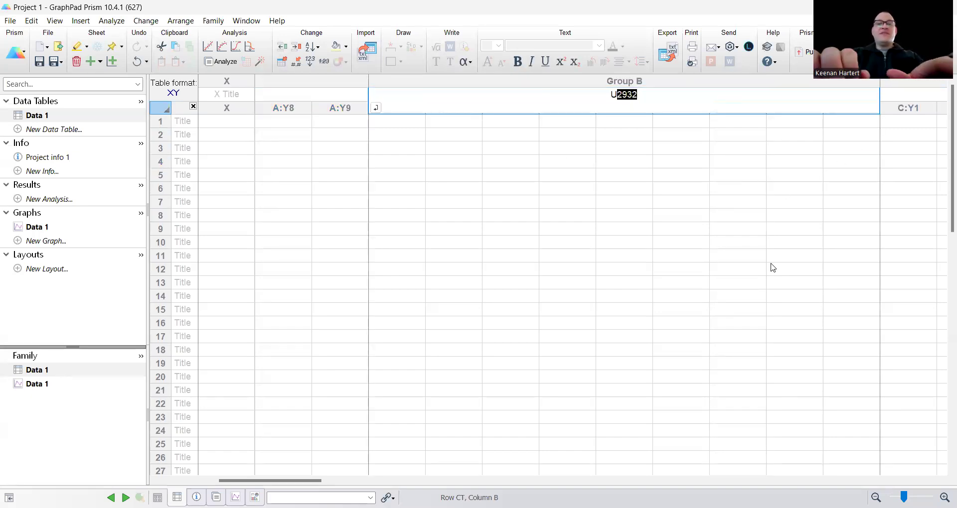
click(739, 214)
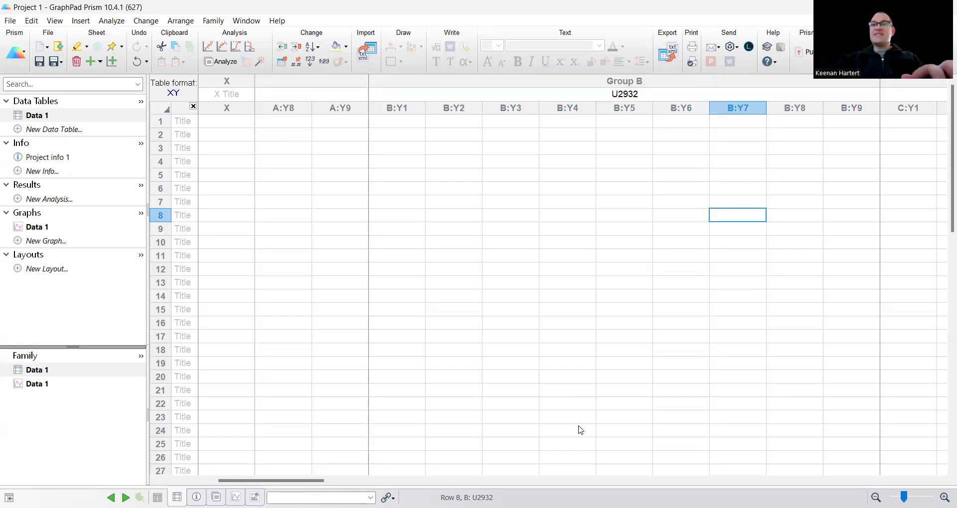
- Scroll back to the DHL6 columns and select the X column title cell
drag(223, 481, 164, 481)
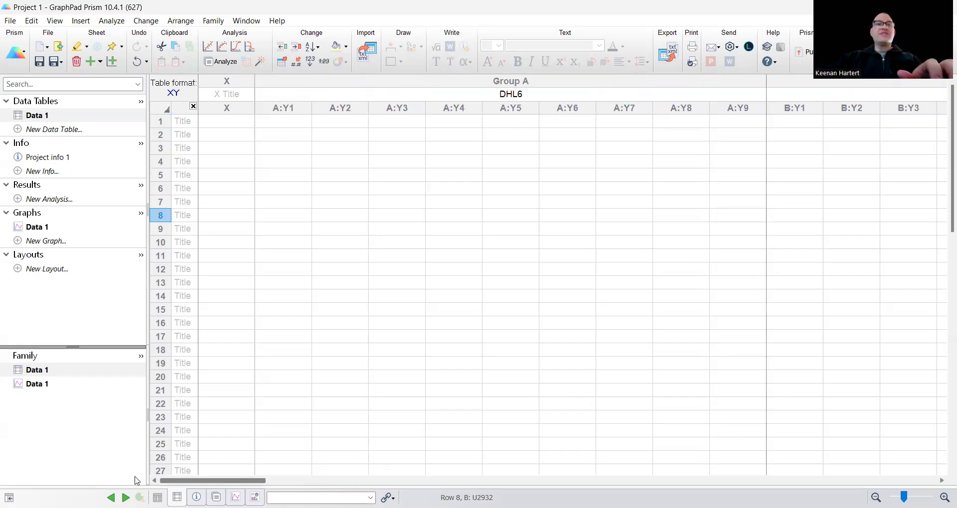
click(427, 194)
click(402, 225)
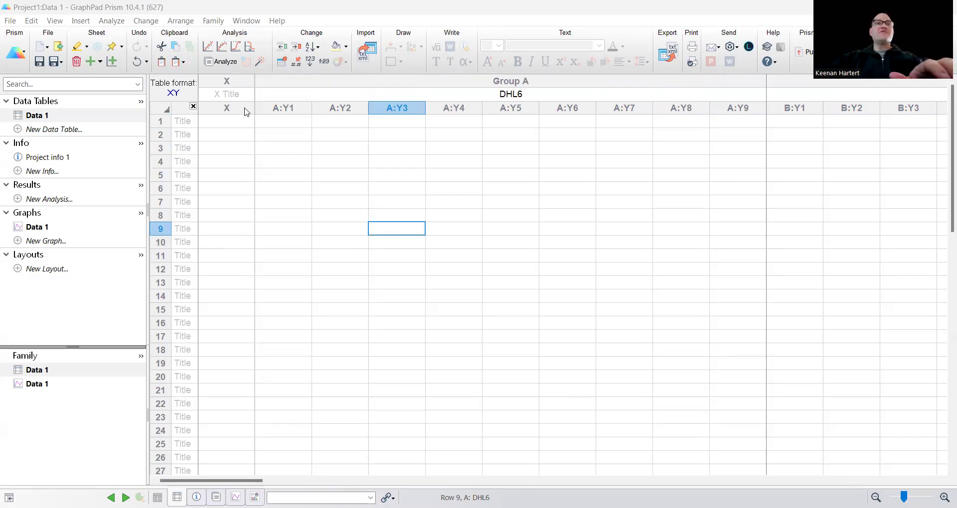
key(Left)
key(Left)
click(229, 95)
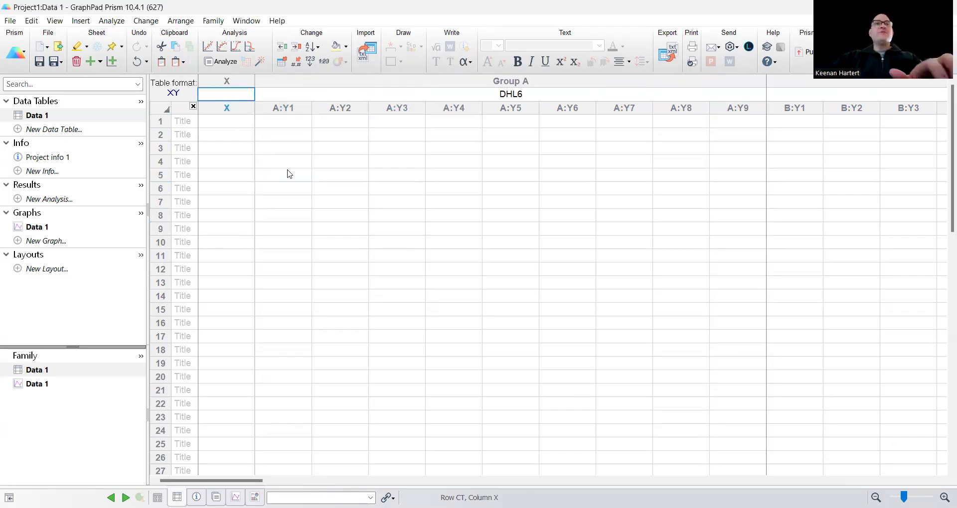
- Paste the concentrations and [M] title into X, then retitle the column PKM2 [M]
text([M] 0.00002000 0.00001000 0.00000500 0.00000250 0.00000125 6.25000000e-007 3.13000000e-007 1.56000000e-007 7.81000000e-008)
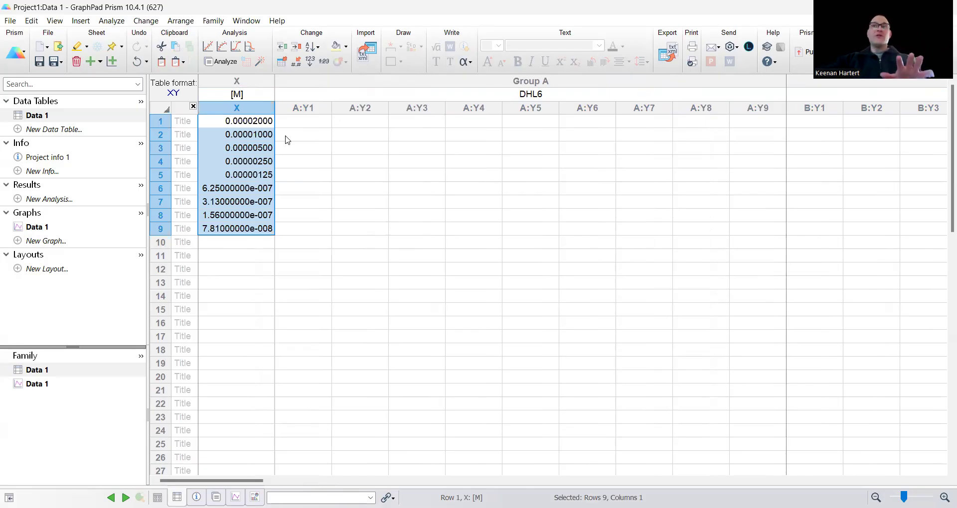
click(294, 149)
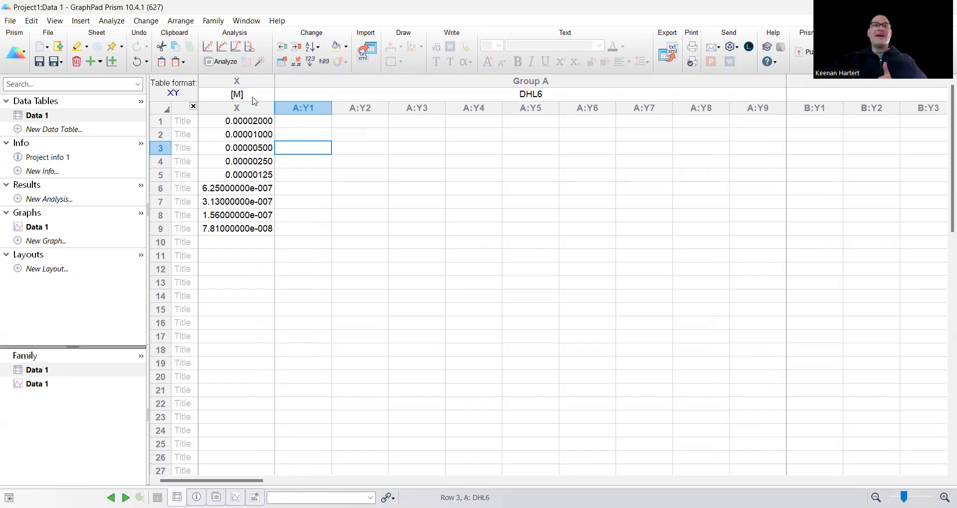
double_click(230, 96)
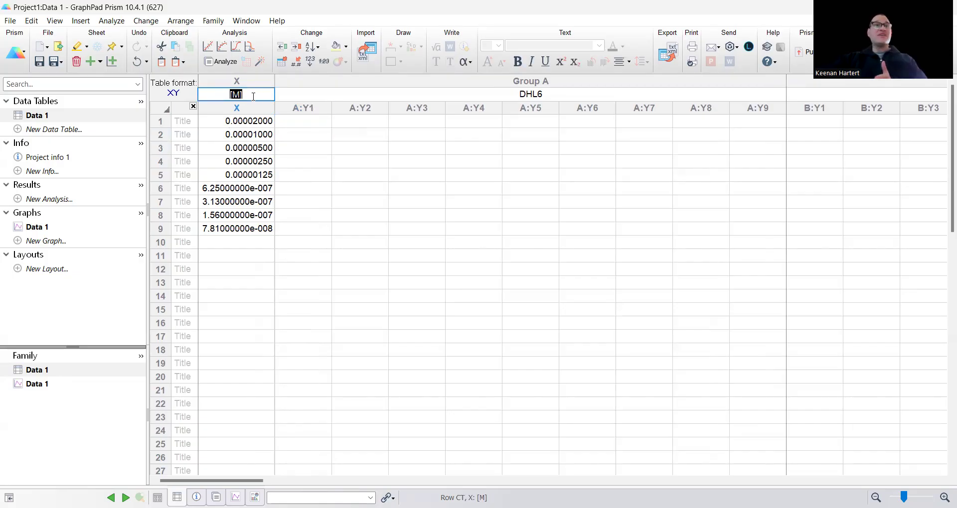
click(226, 96)
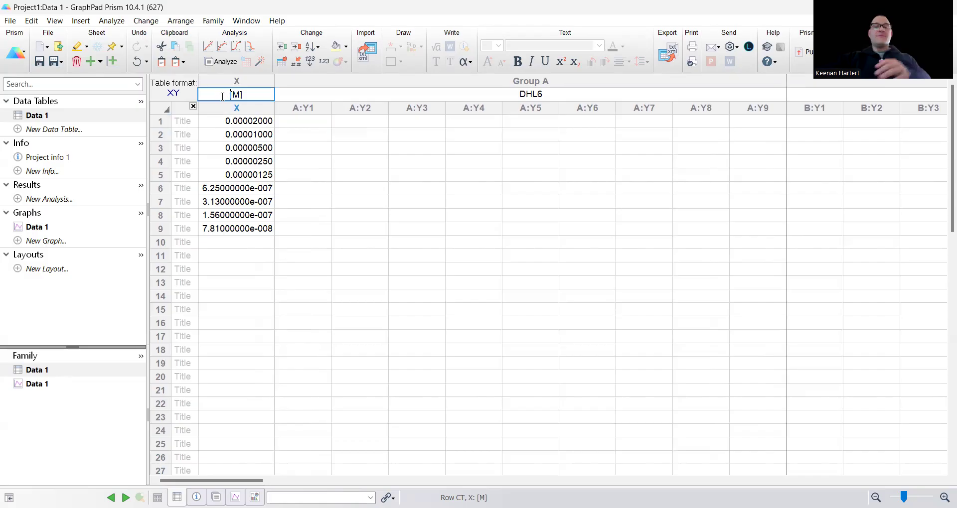
text(PKM2)
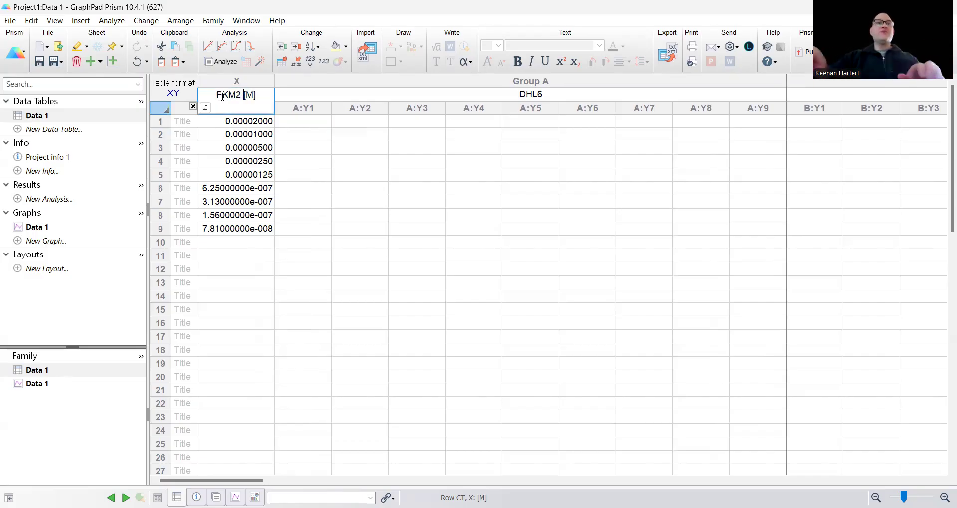
click(413, 188)
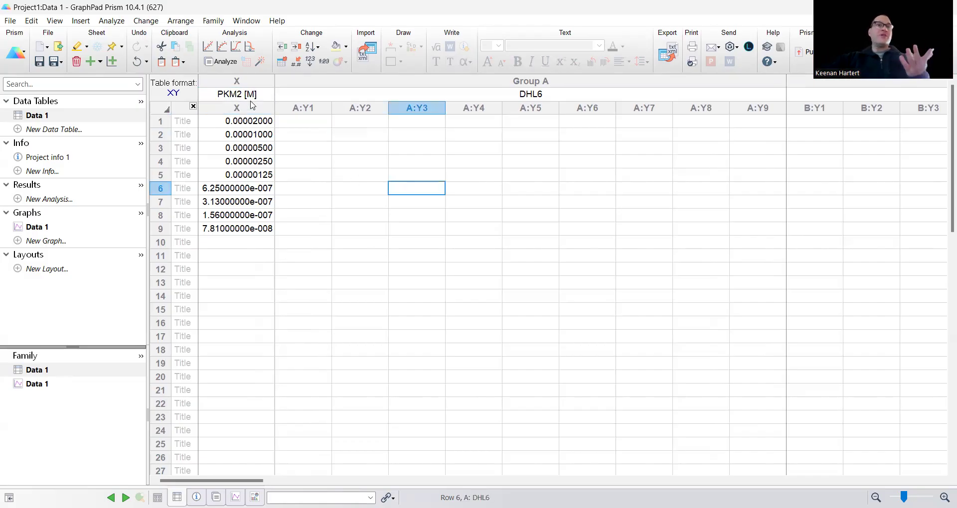
- Check the nine pasted X concentrations, starting from 0.00002 in row 1 through row 9
drag(256, 124, 257, 229)
click(310, 175)
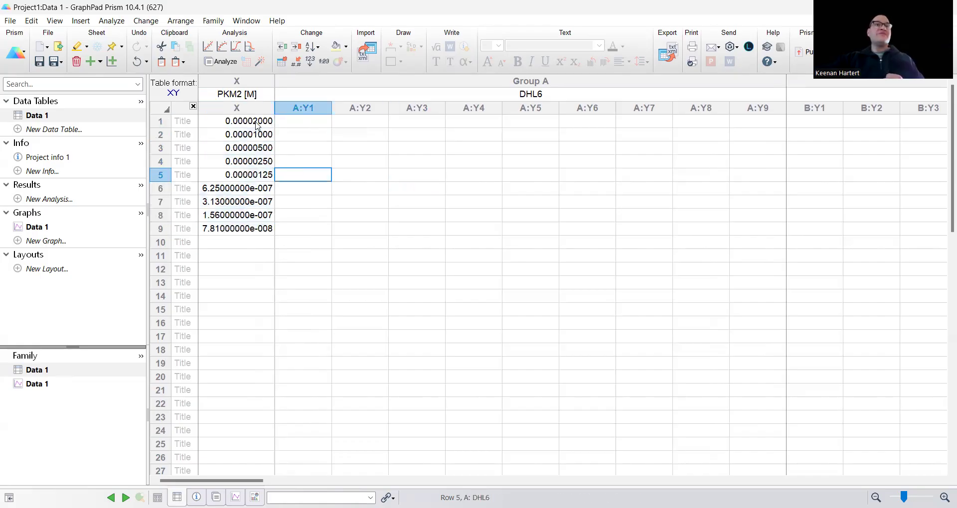
click(253, 124)
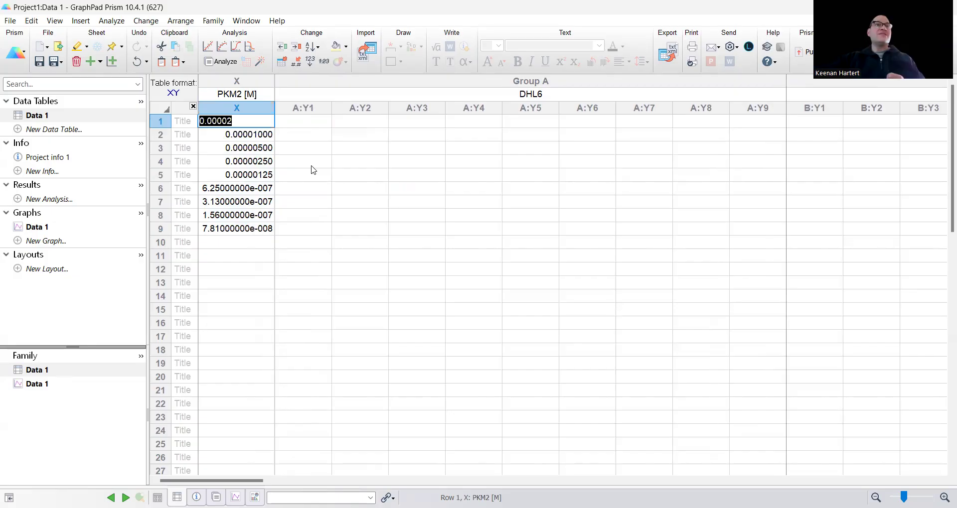
key(Return)
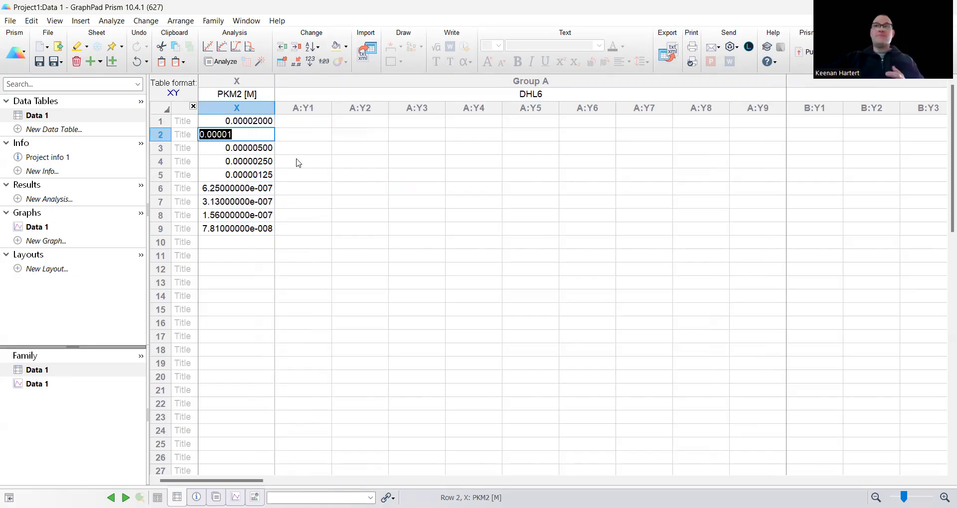
click(309, 175)
click(256, 229)
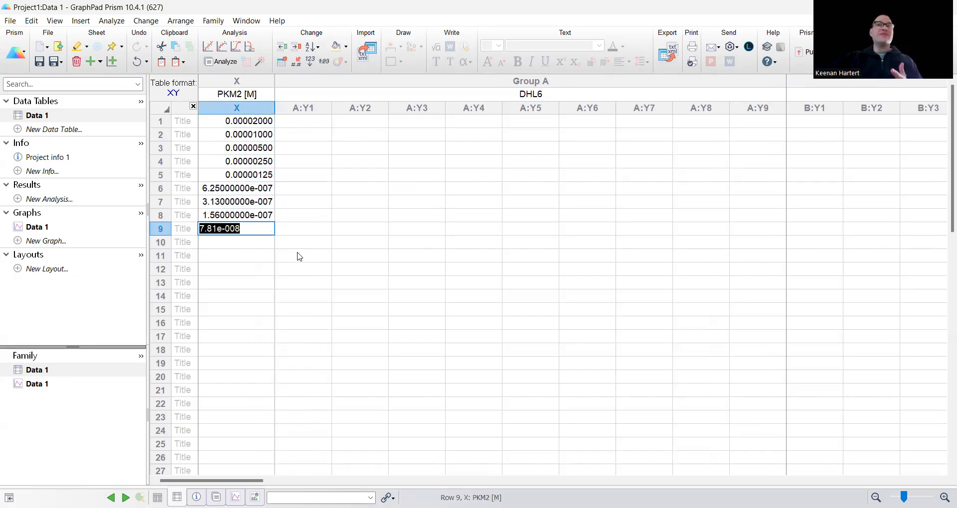
click(303, 258)
click(417, 188)
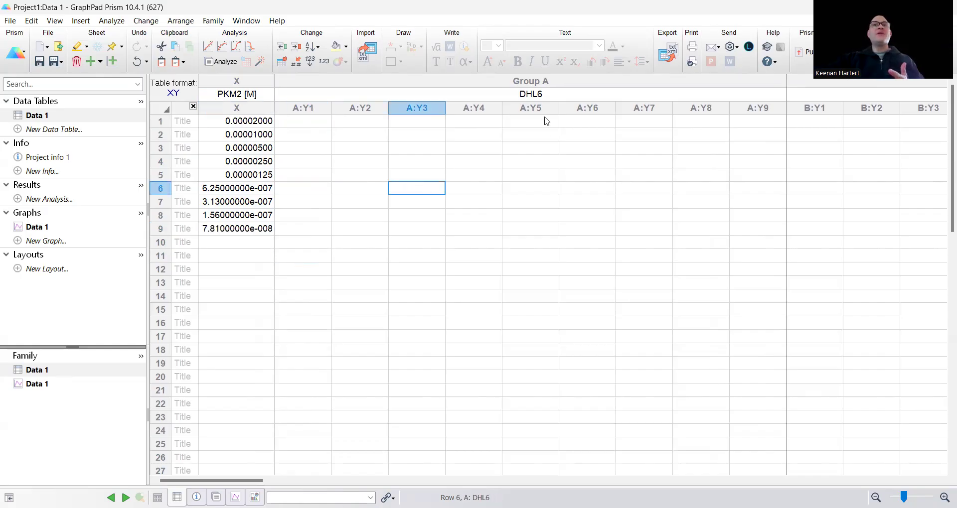
click(557, 192)
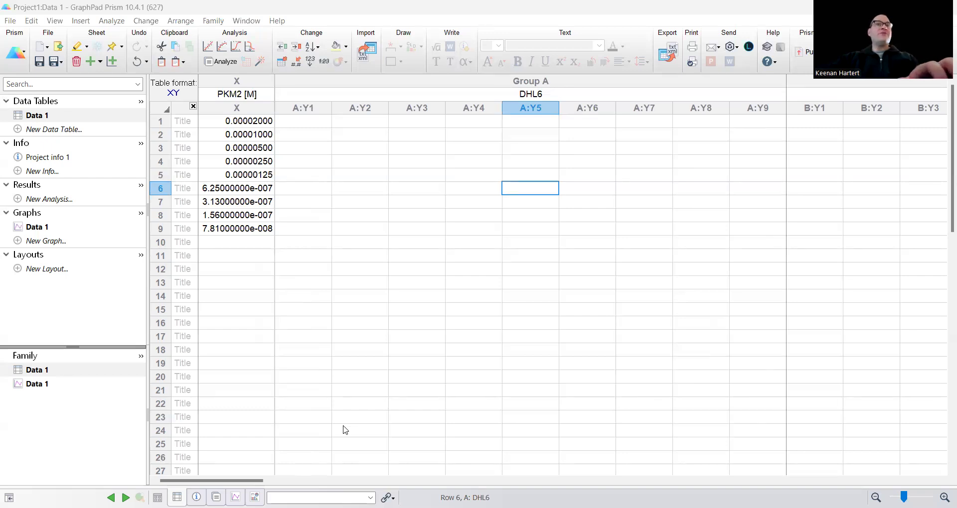
- Review the DHL6 response values, including 1.025099 in row 9 of A:Y2
click(439, 294)
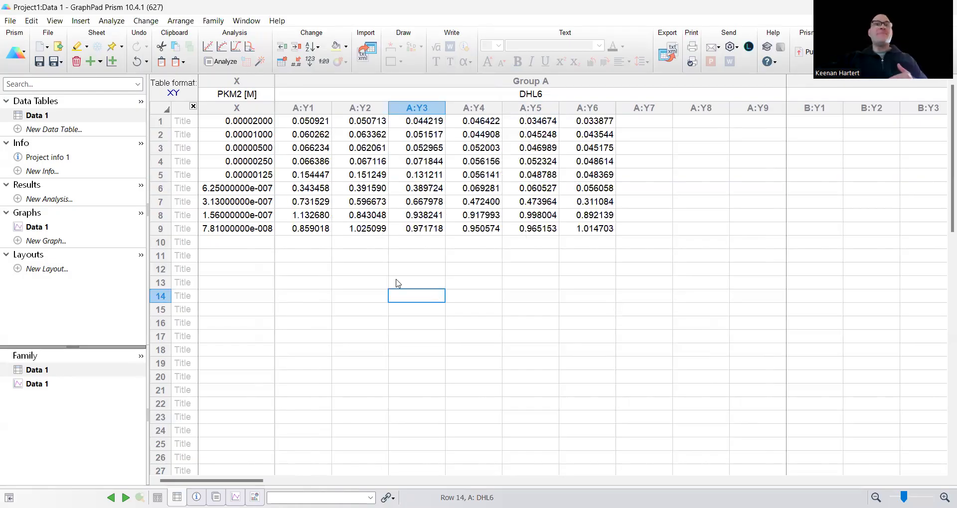
click(358, 269)
click(360, 229)
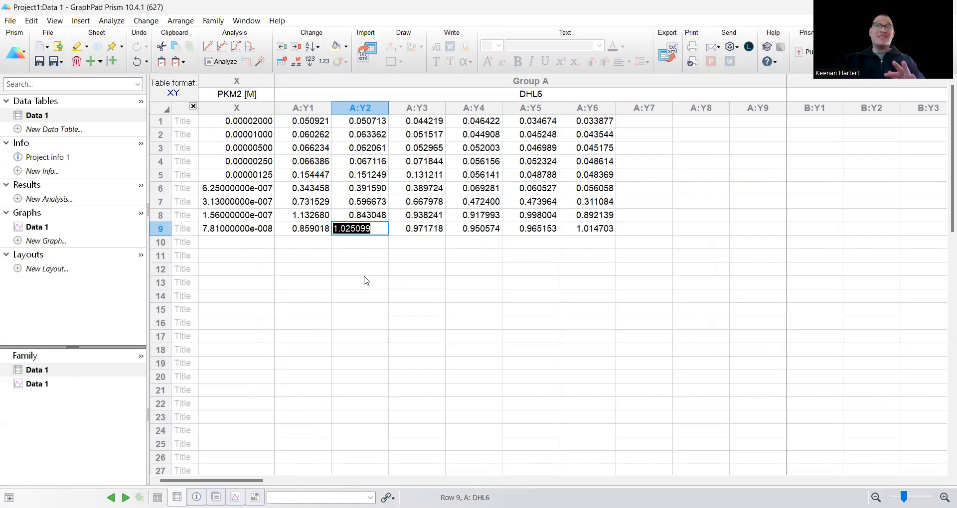
click(594, 367)
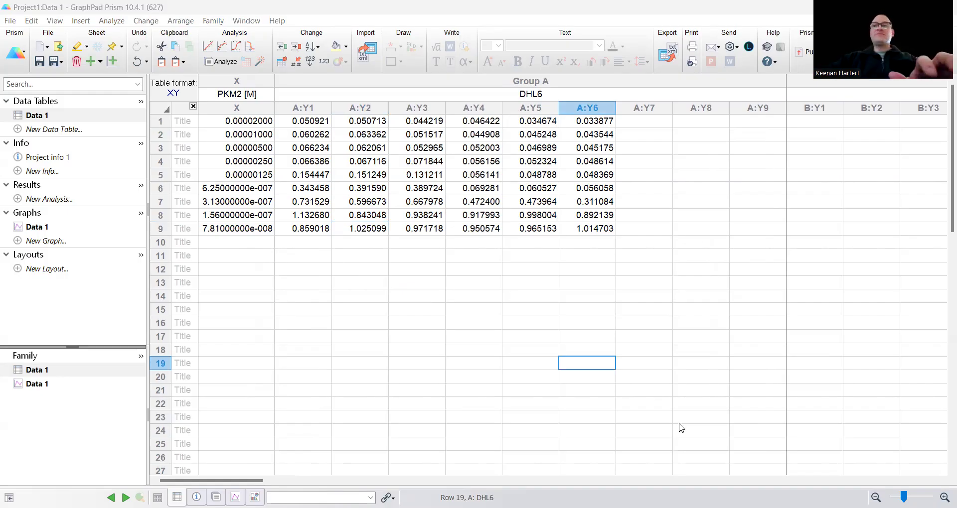
- Paste the nine rows of U2932 replicates from B:Y1 onward and open the Data 1 graph
click(815, 121)
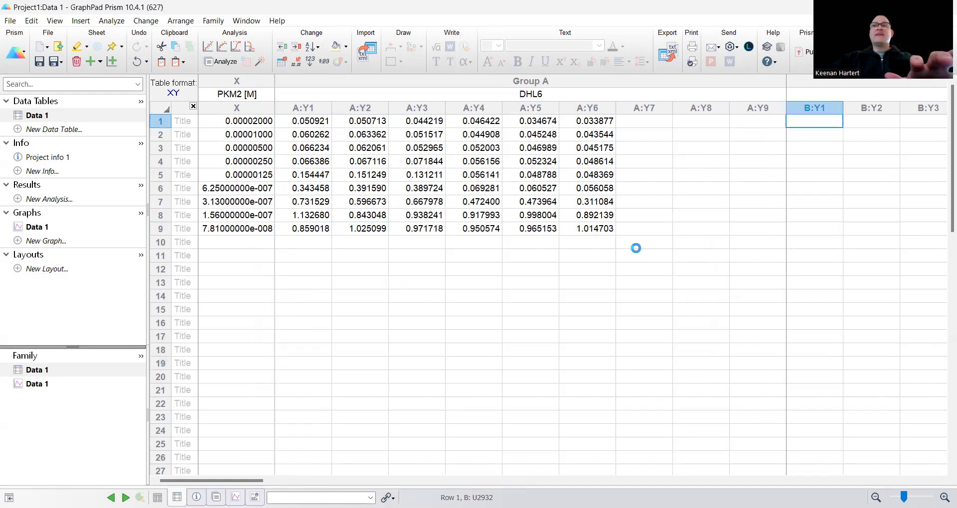
key(ctrl+v)
click(648, 284)
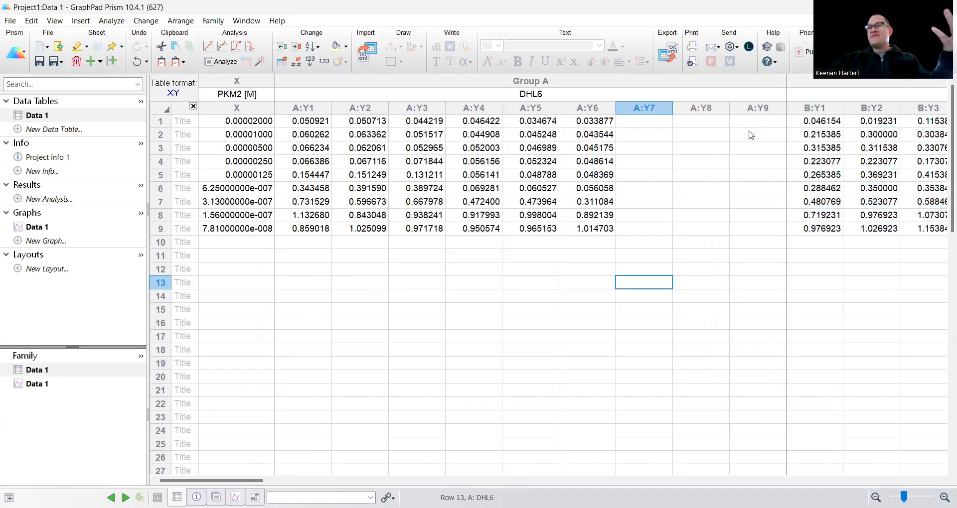
mouse_move(206, 483)
mouse_down()
mouse_move(285, 479)
mouse_move(208, 480)
mouse_up()
click(403, 269)
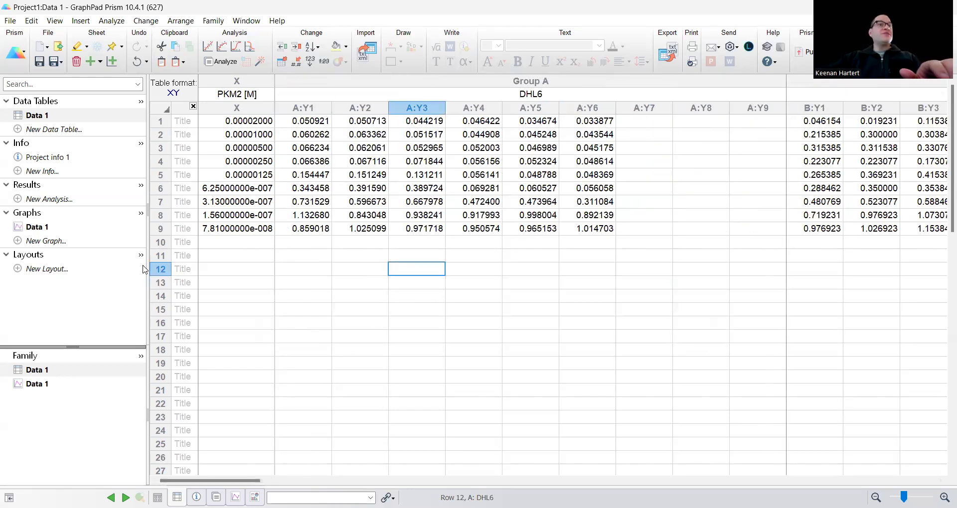
click(47, 228)
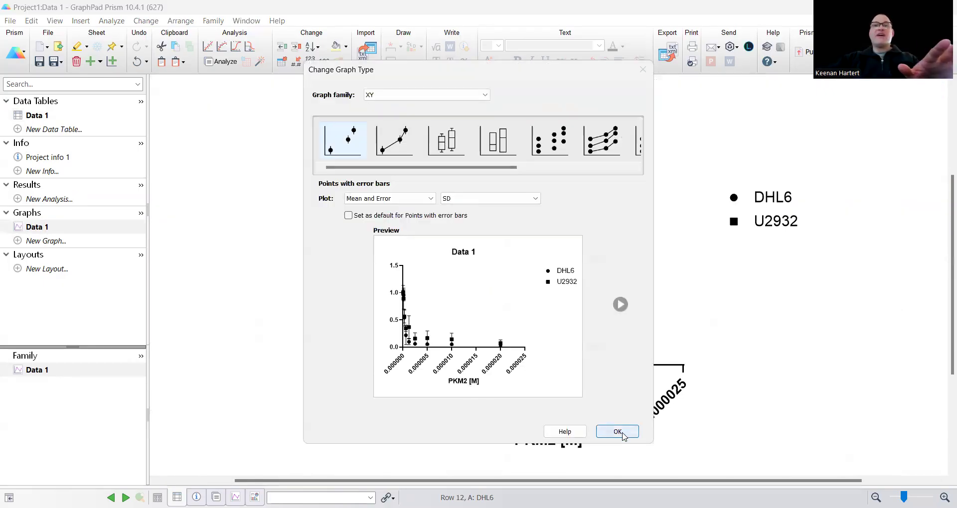
- Keep the Data 1 graph as XY points with mean and SD error bars
click(622, 435)
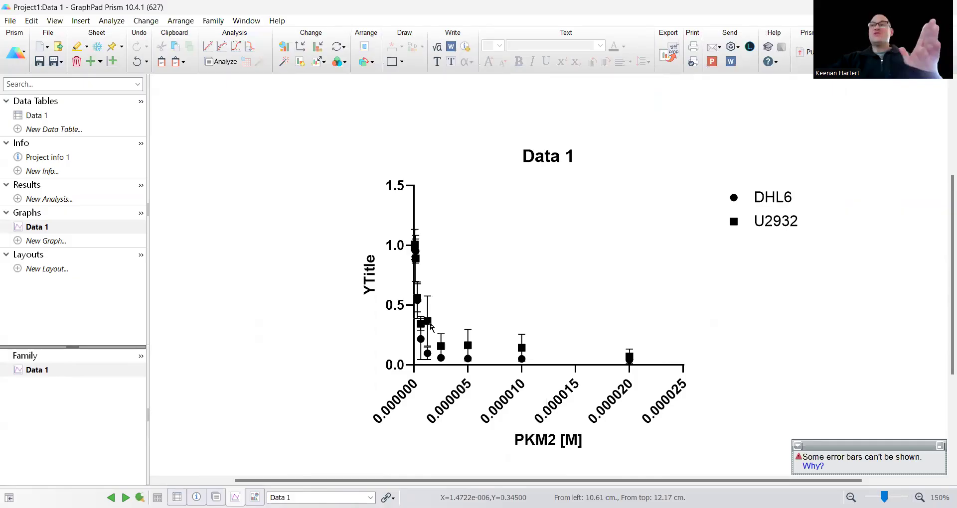
mouse_move(429, 326)
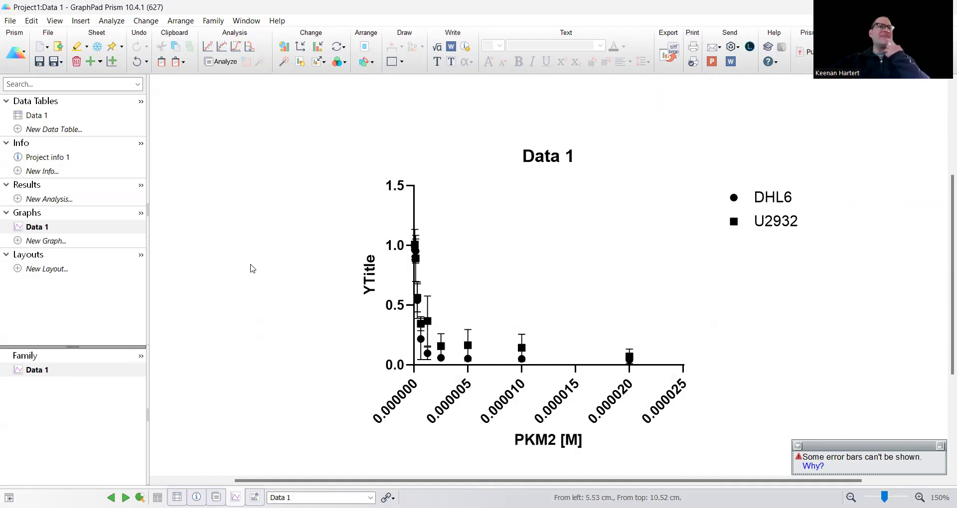
click(52, 199)
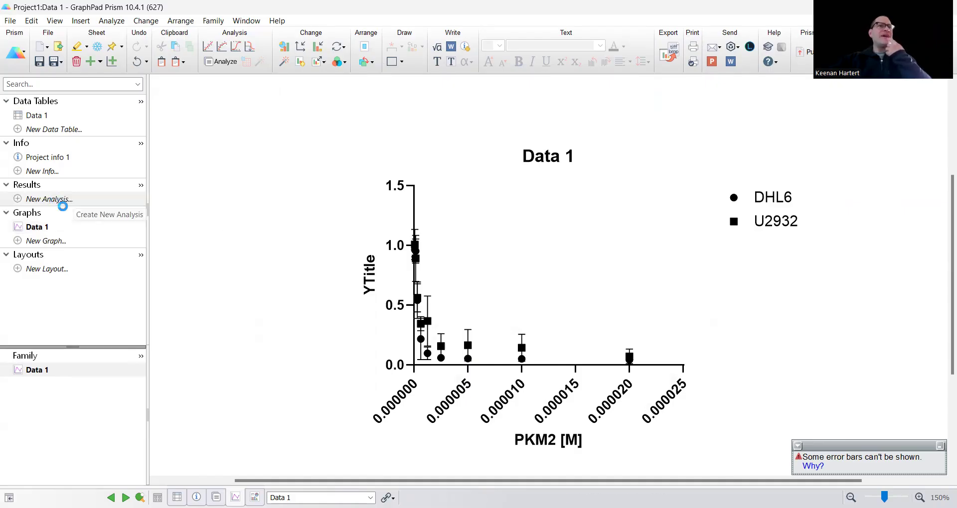
- Try the general Transform analysis with Transform X values and browse X functions, then cancel it
click(388, 209)
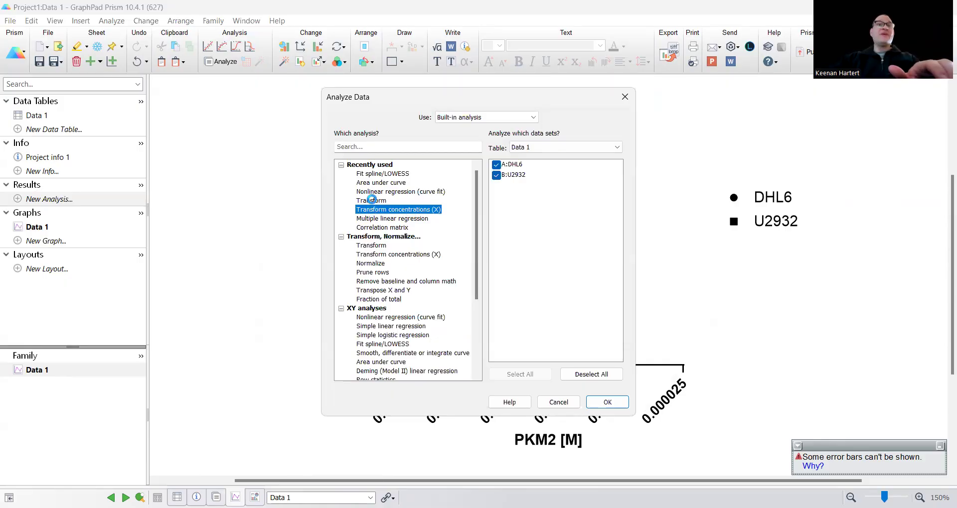
click(374, 200)
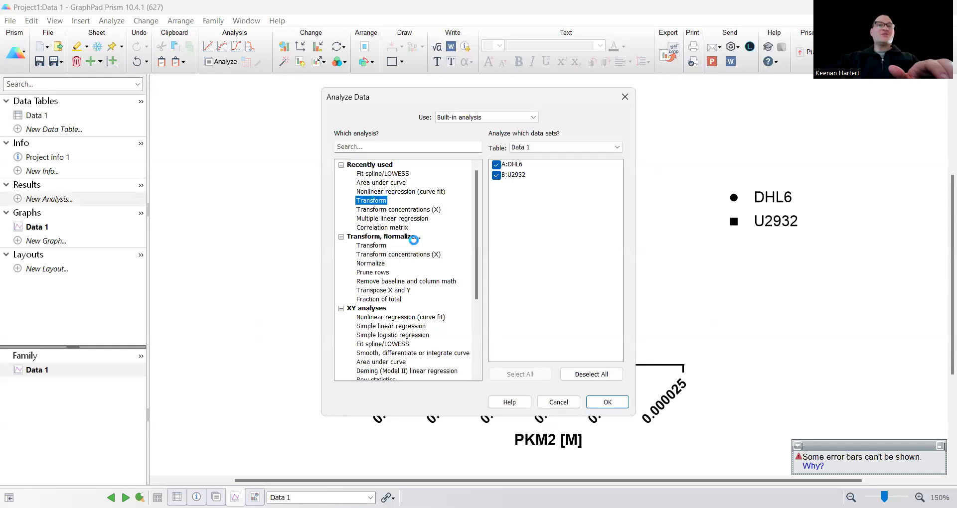
double_click(360, 203)
click(360, 203)
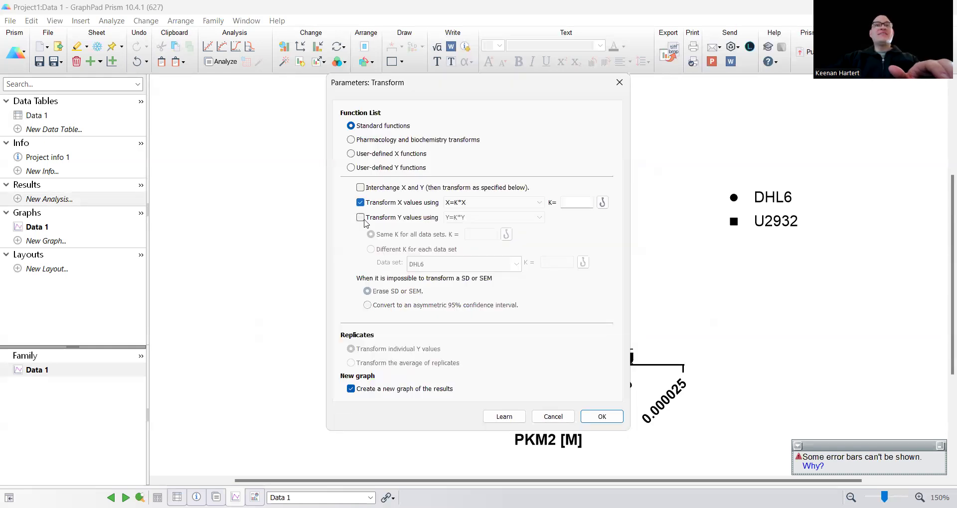
click(503, 202)
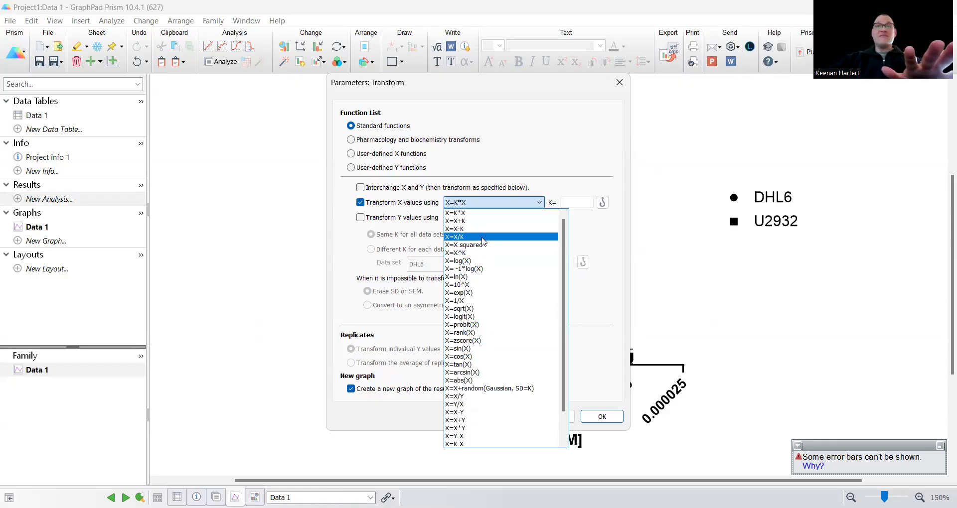
click(348, 256)
click(553, 417)
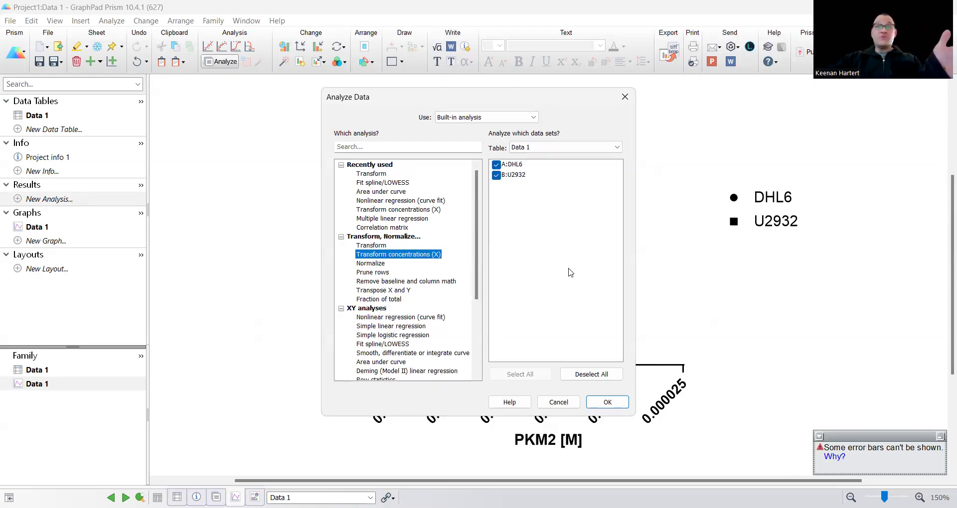
- Convert the PKM2 concentrations to log10, giving X values from -4.699 to -7.107
click(607, 403)
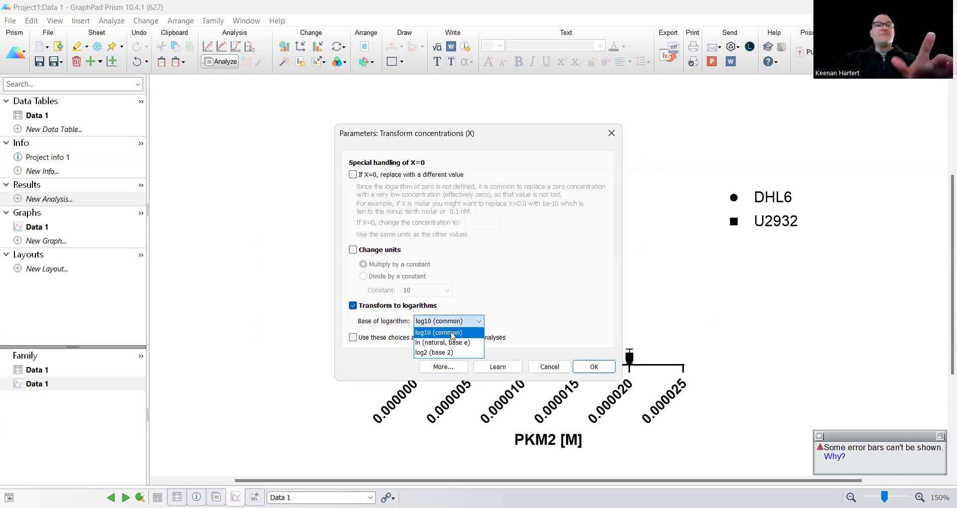
click(452, 335)
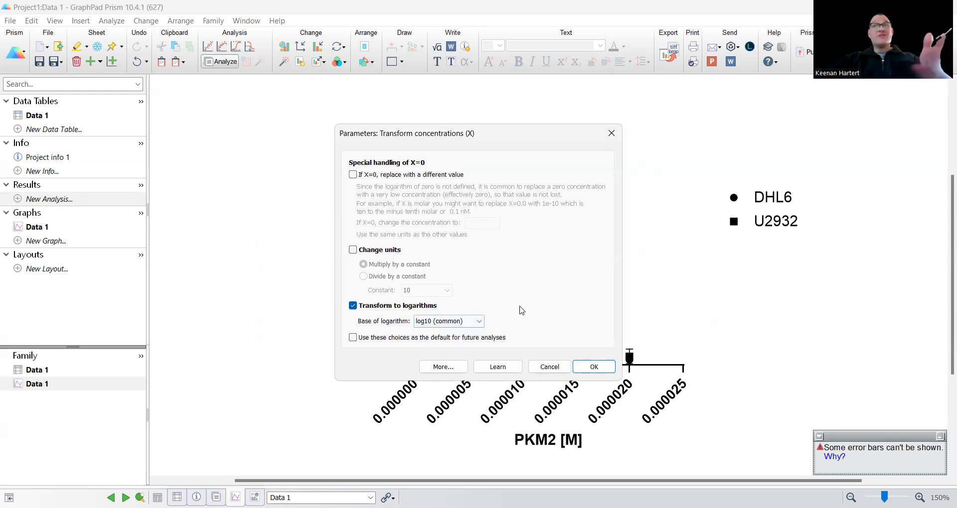
click(590, 367)
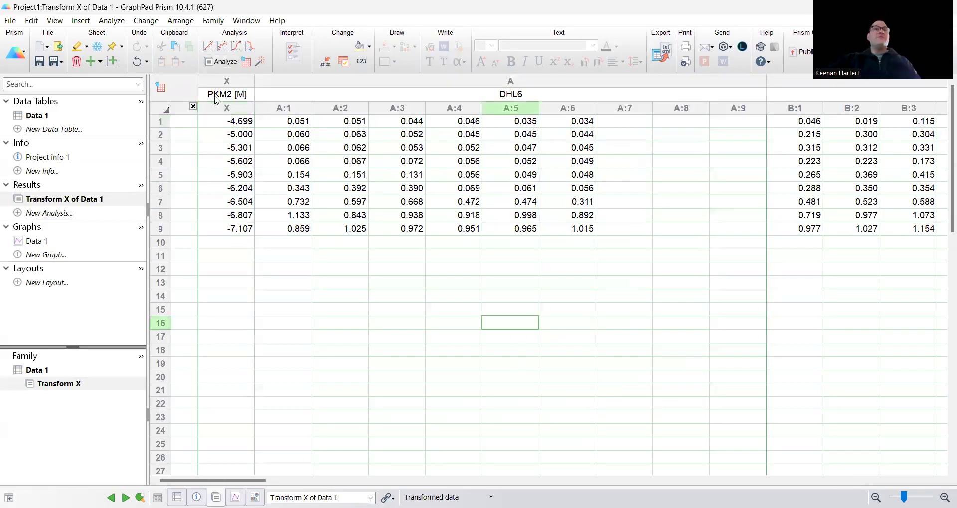
drag(222, 120, 219, 230)
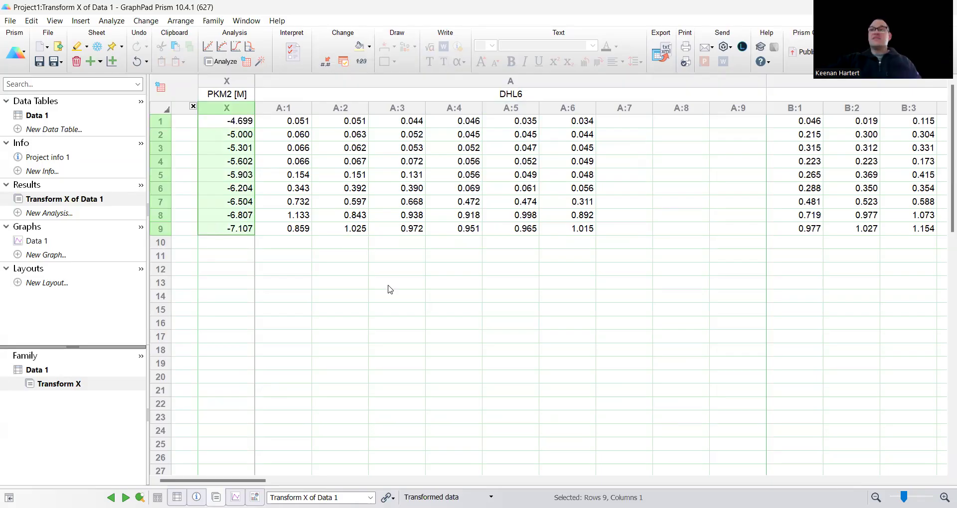
drag(581, 228, 285, 123)
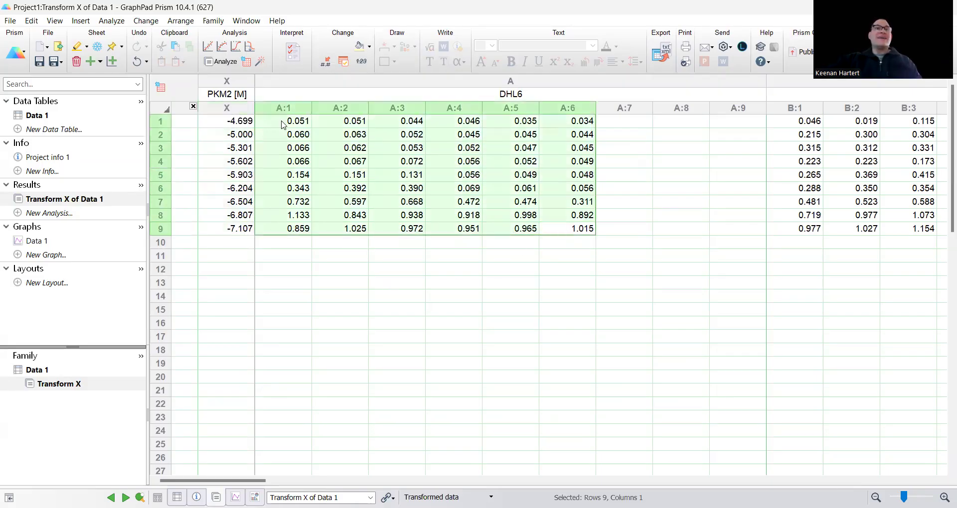
click(426, 326)
- Graph the Transform X of Data 1 table as XY points with mean and SD error bars
click(39, 242)
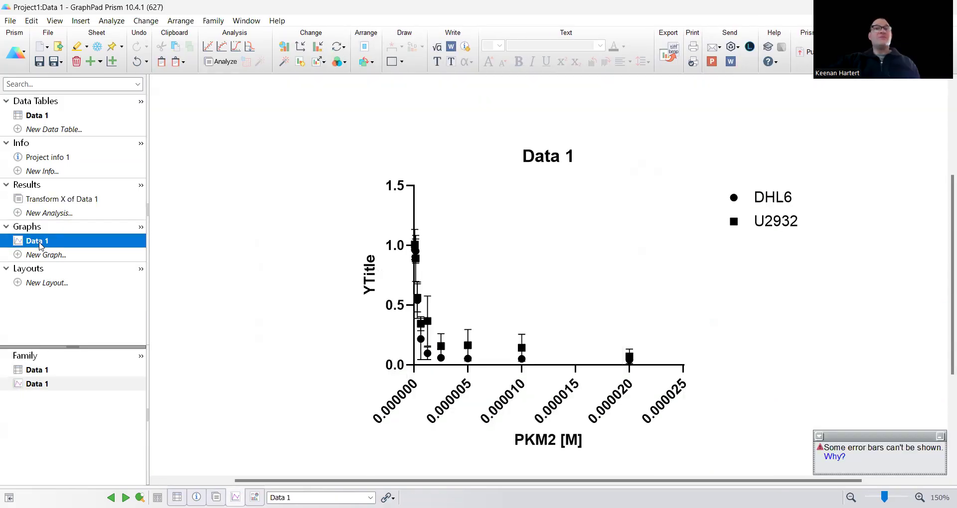
click(42, 254)
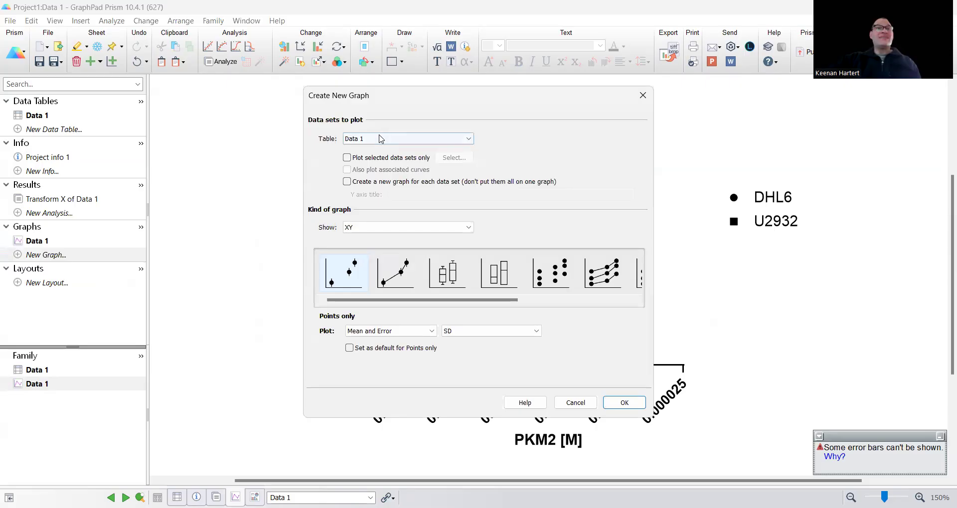
click(380, 139)
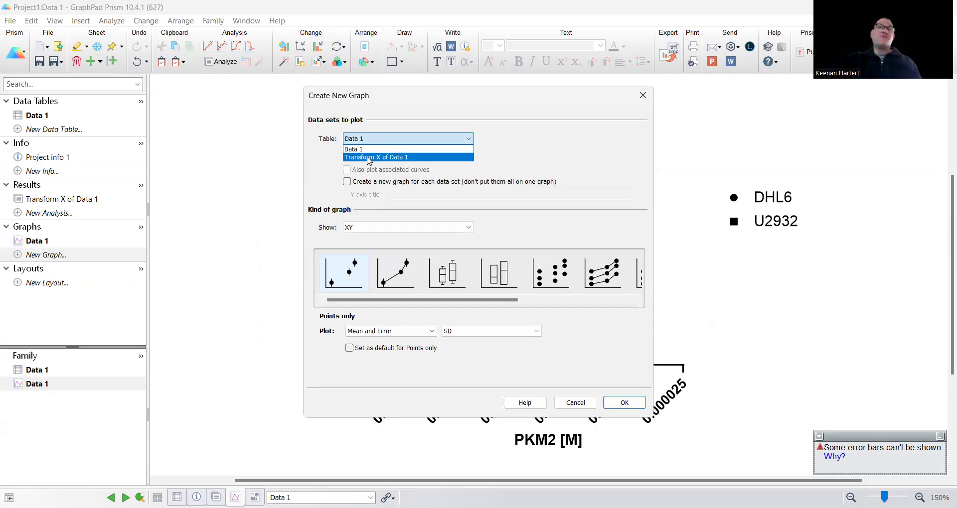
click(369, 157)
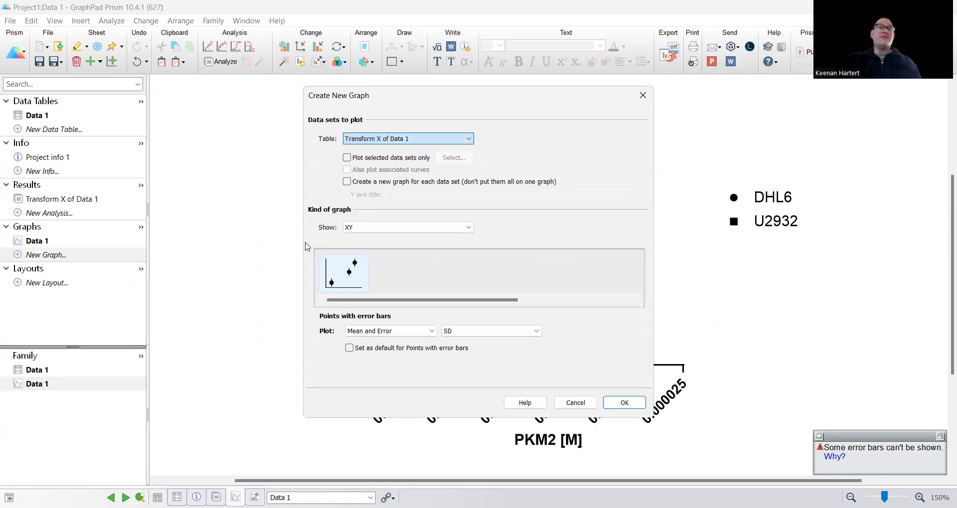
click(383, 331)
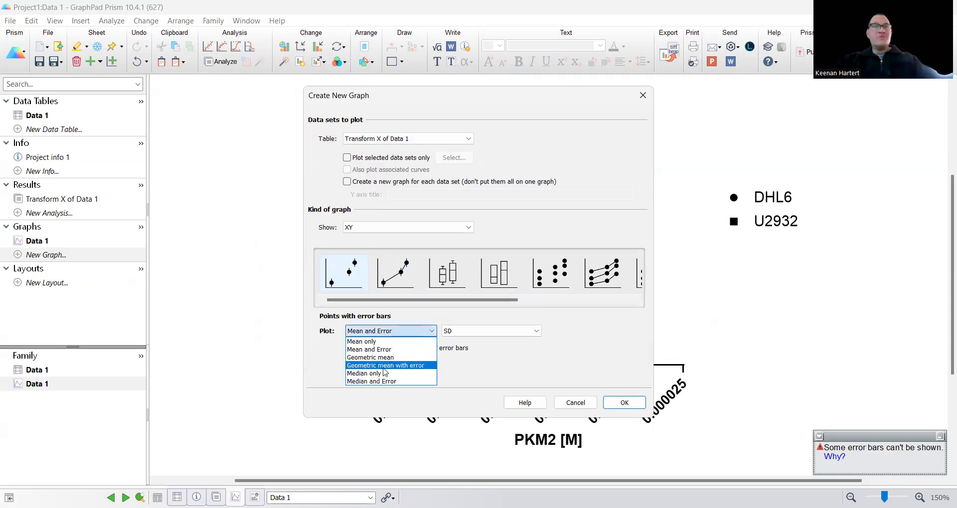
click(397, 343)
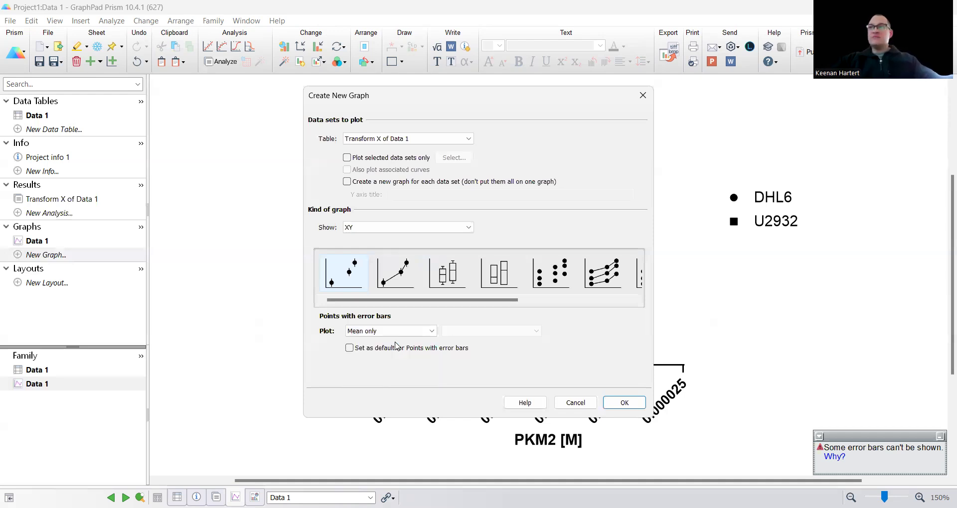
click(421, 331)
click(389, 350)
click(497, 331)
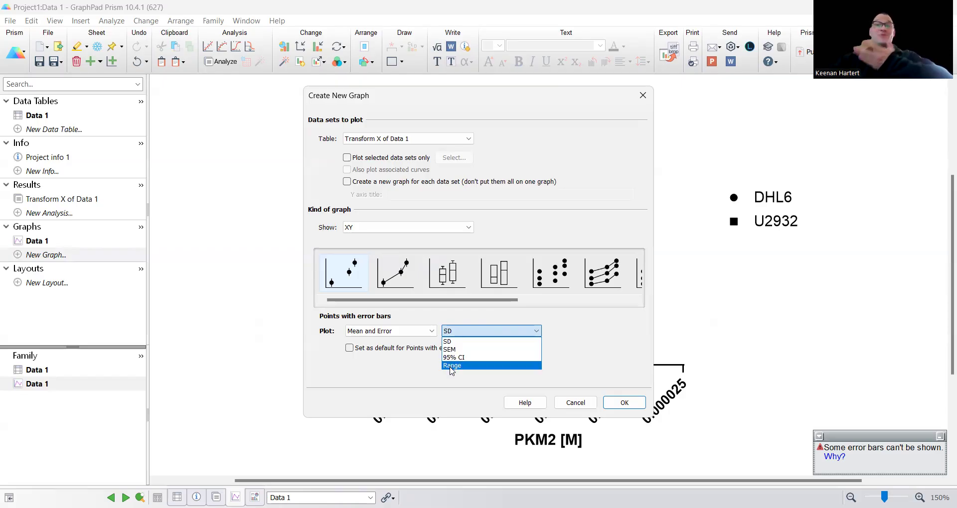
click(460, 344)
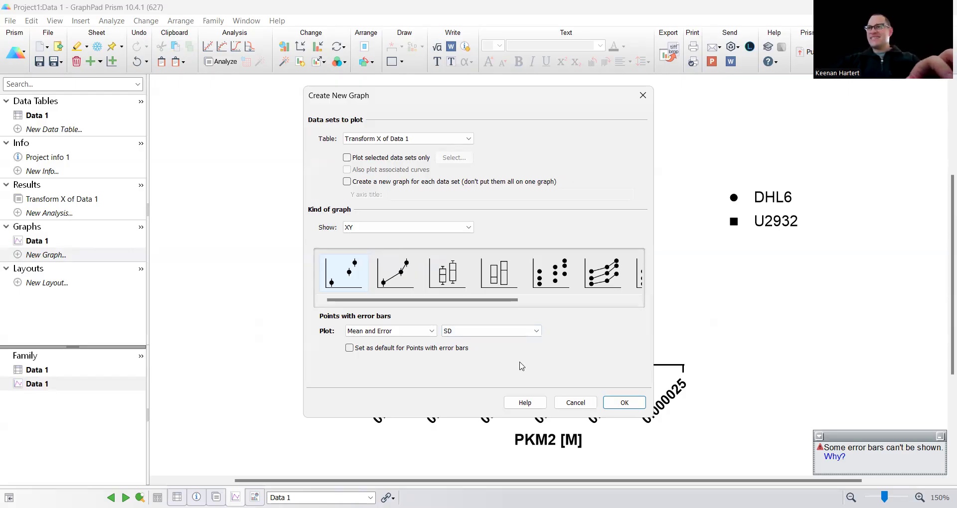
click(610, 401)
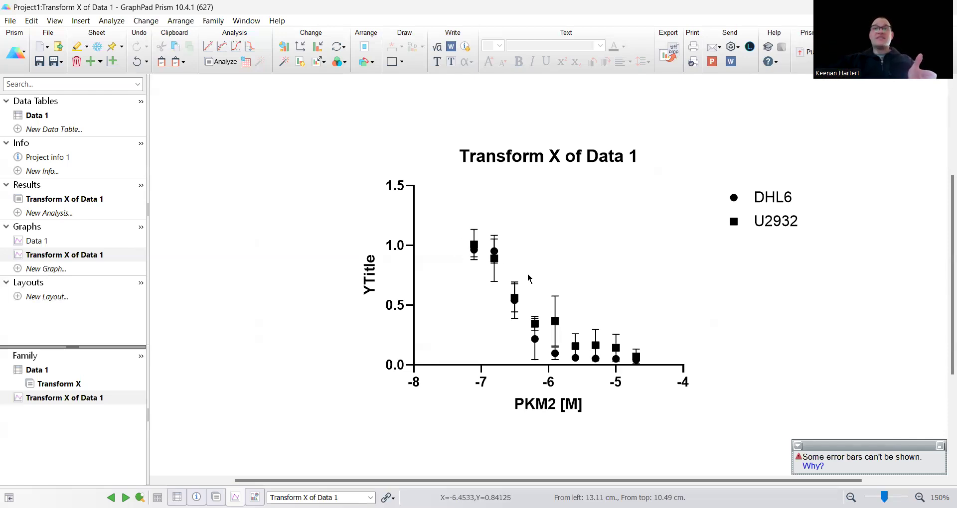
- Enter PKM2 as the graph title and accept 'Relative Cell Viability' as the Y-axis title from 'Re'
double_click(550, 155)
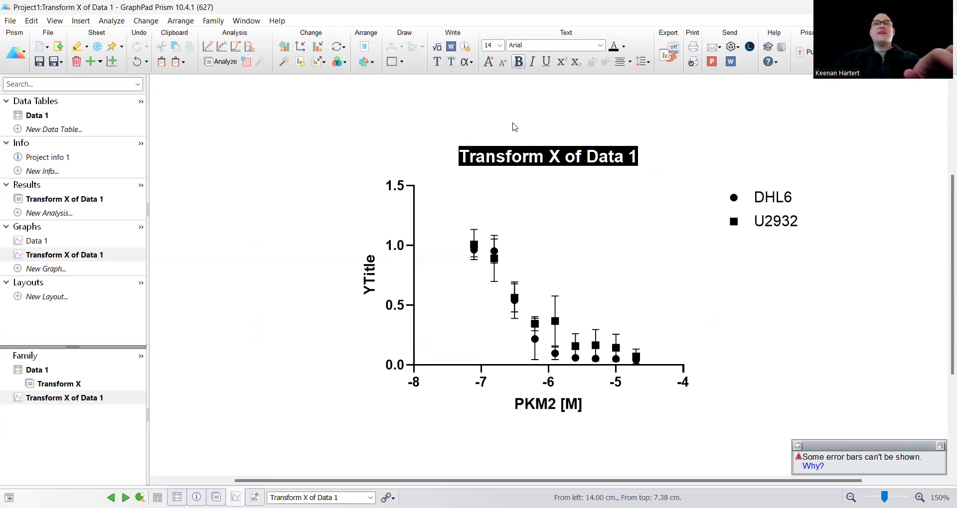
text(PKM2)
click(370, 275)
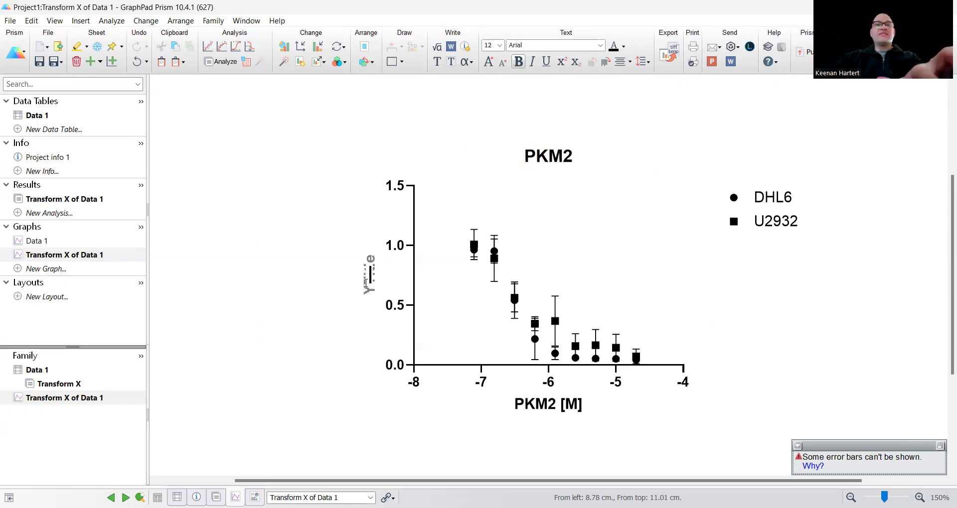
text(Re)
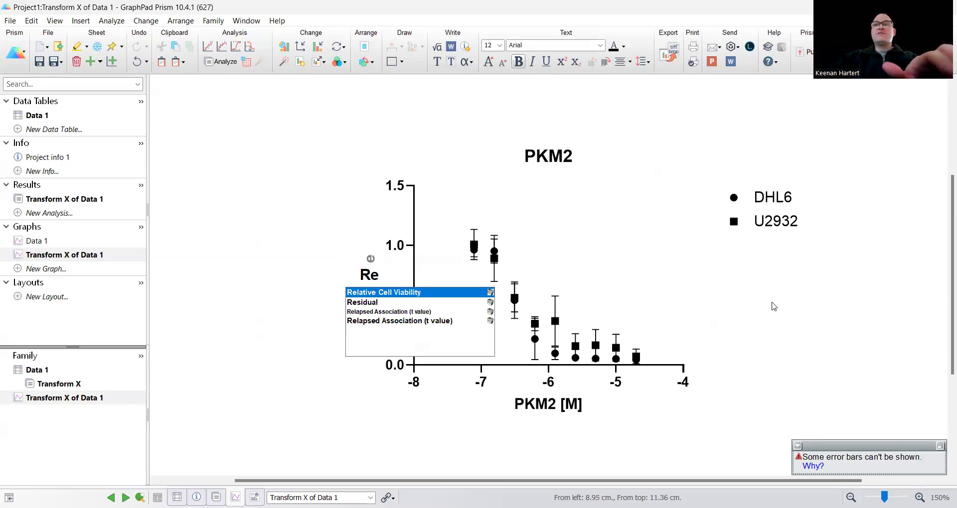
key(Return)
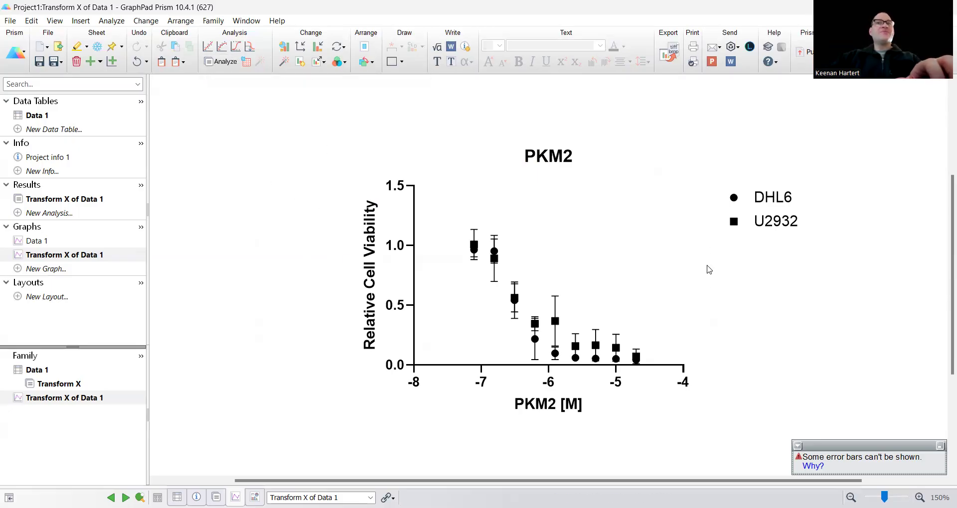
click(731, 204)
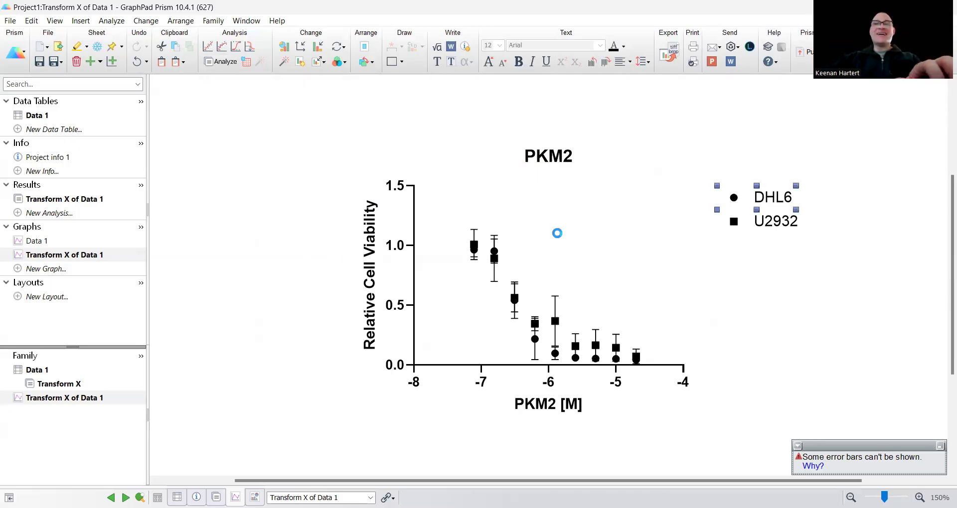
- Set symbols for all data sets to size-5 circles
click(595, 114)
click(603, 129)
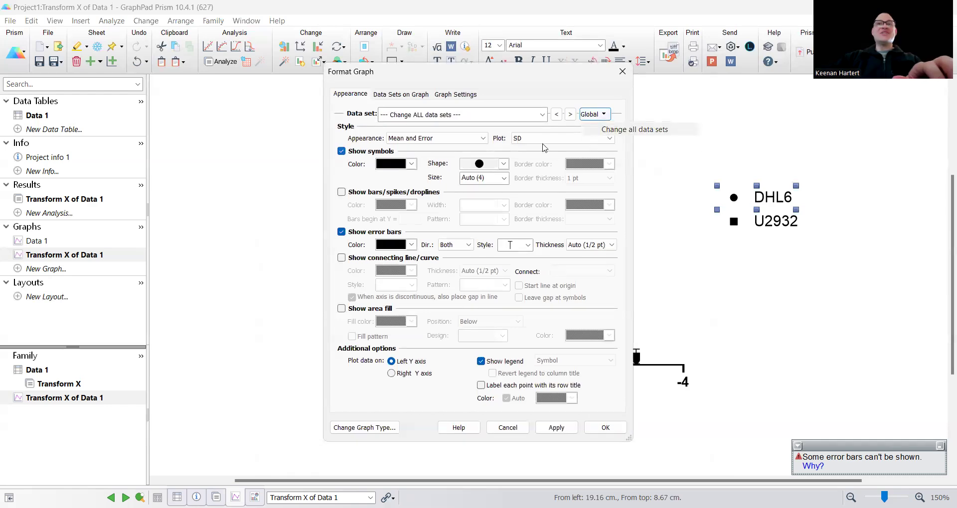
click(489, 164)
click(480, 179)
click(503, 178)
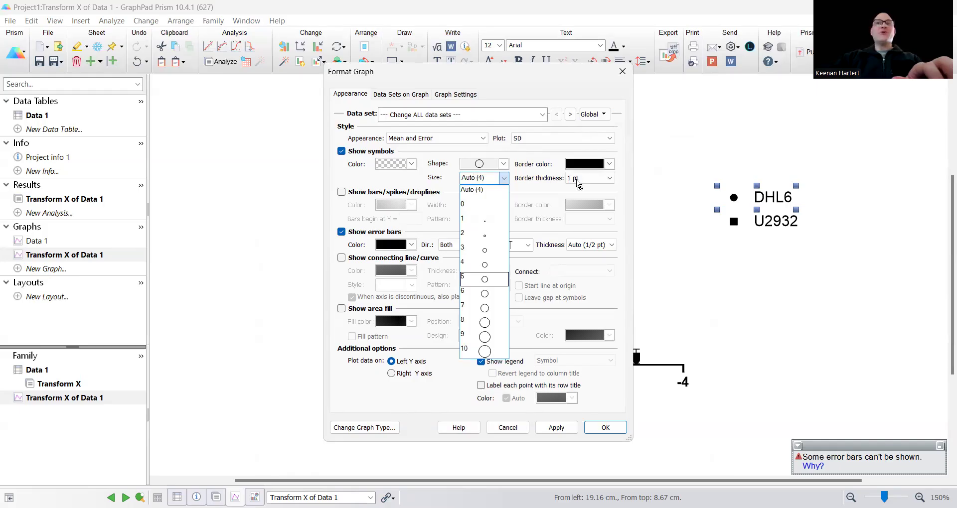
click(398, 166)
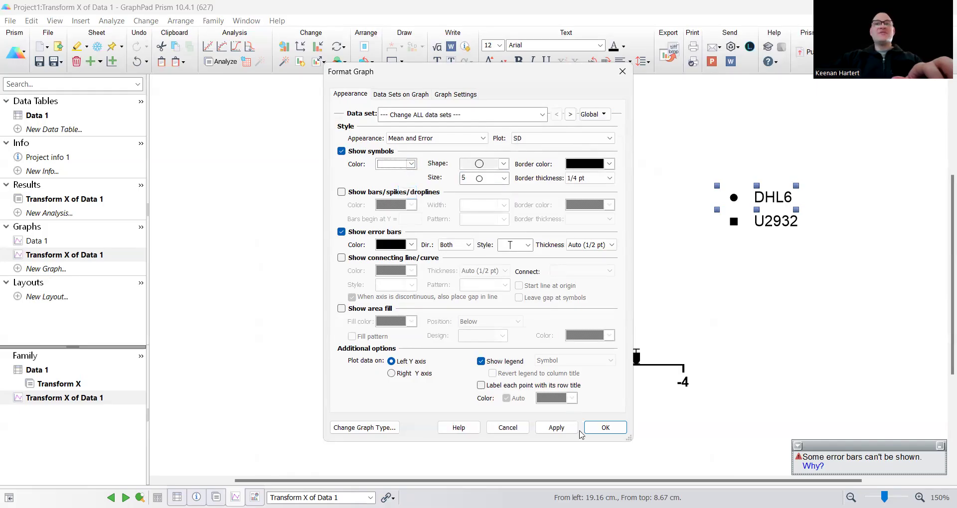
click(553, 428)
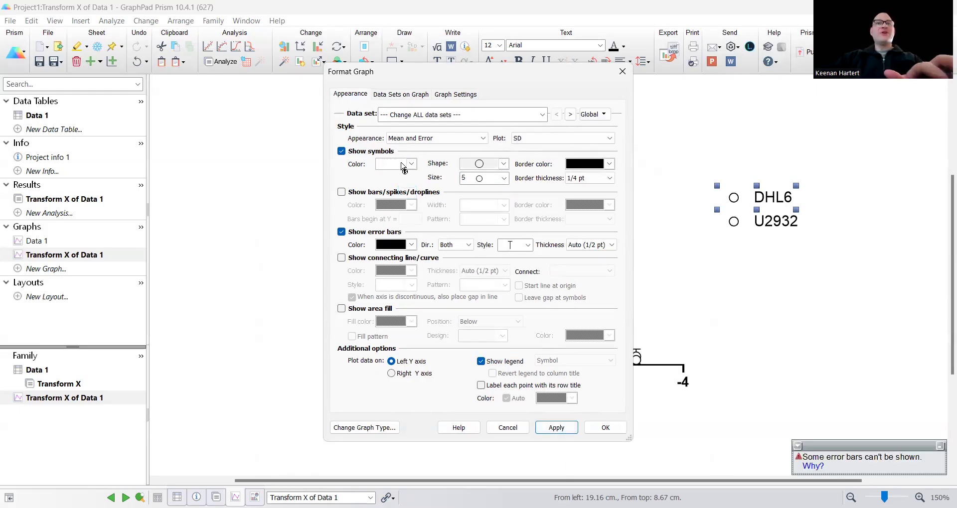
- Colour the DHL6 symbols and error bars mint green
click(570, 114)
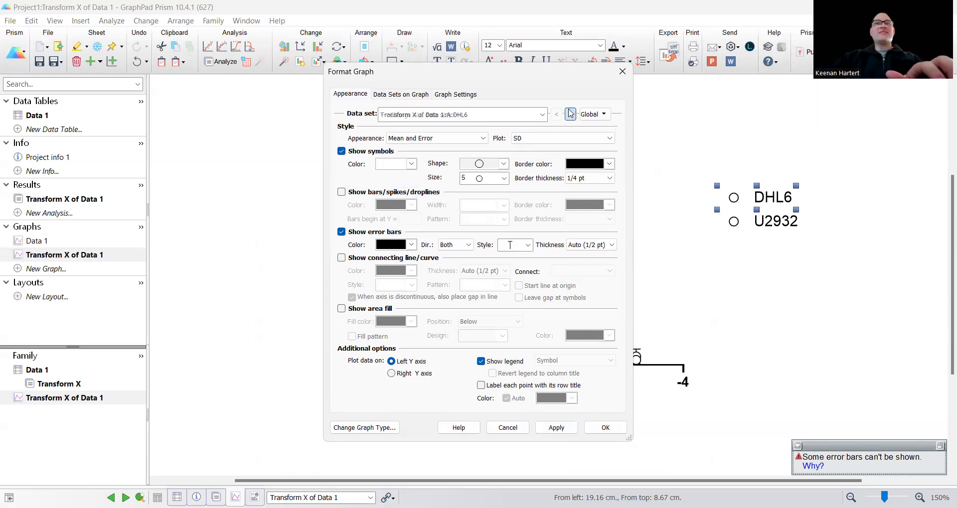
click(406, 165)
click(450, 277)
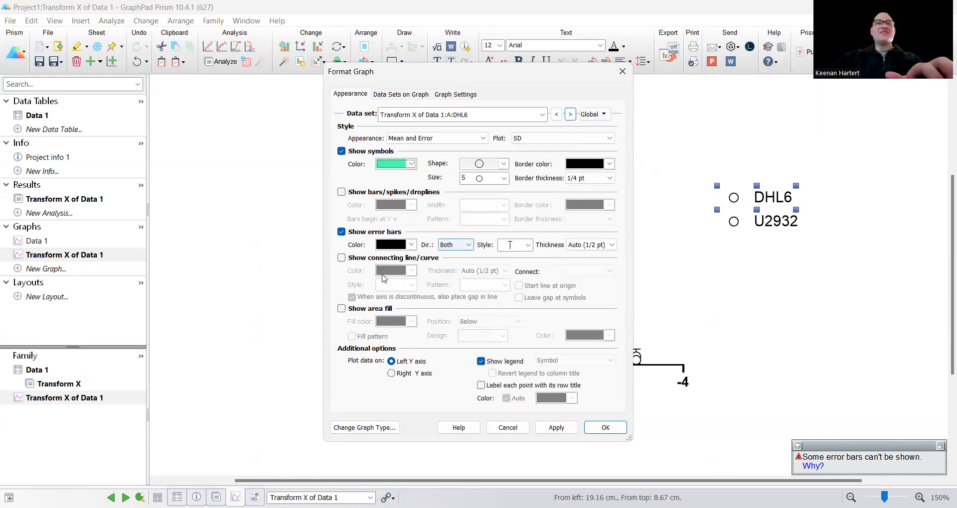
click(398, 246)
click(450, 319)
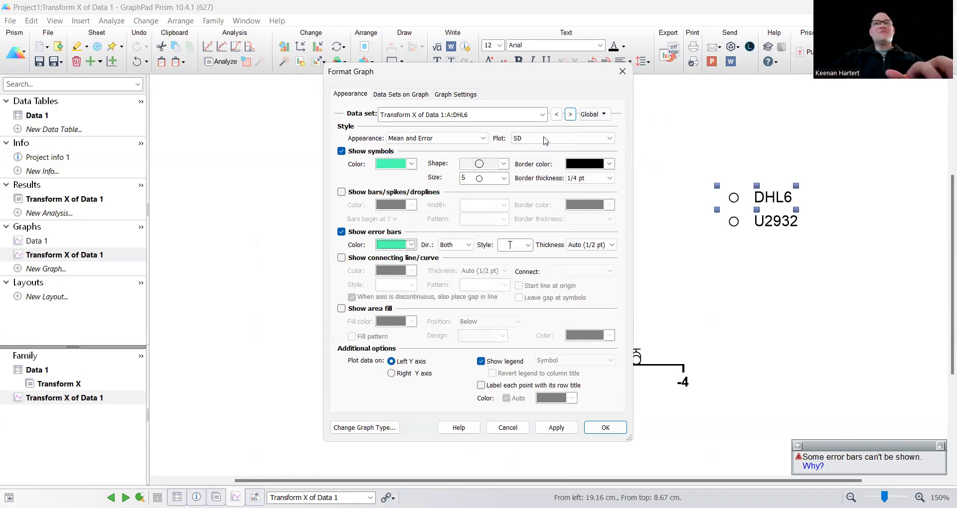
- Colour the U2932 symbols and error bars light purple and apply the formatting
click(569, 114)
click(410, 165)
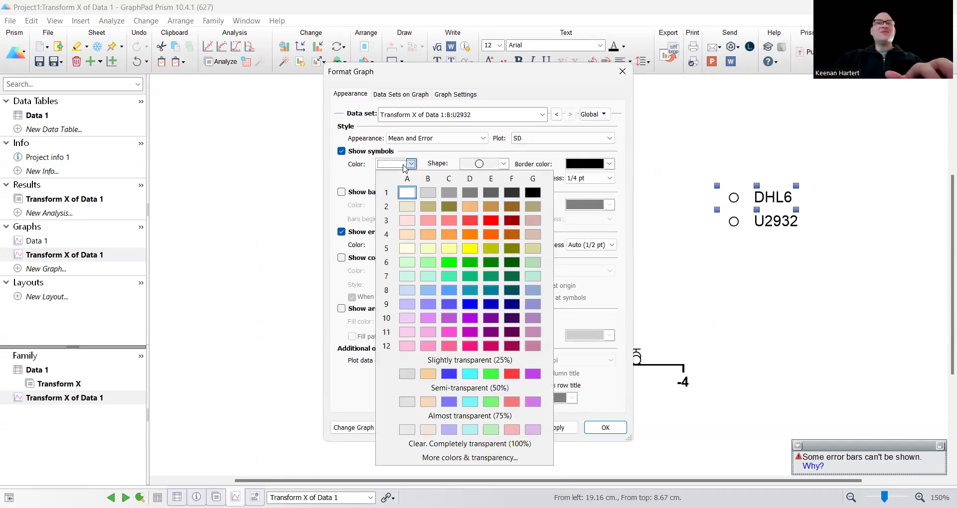
click(428, 317)
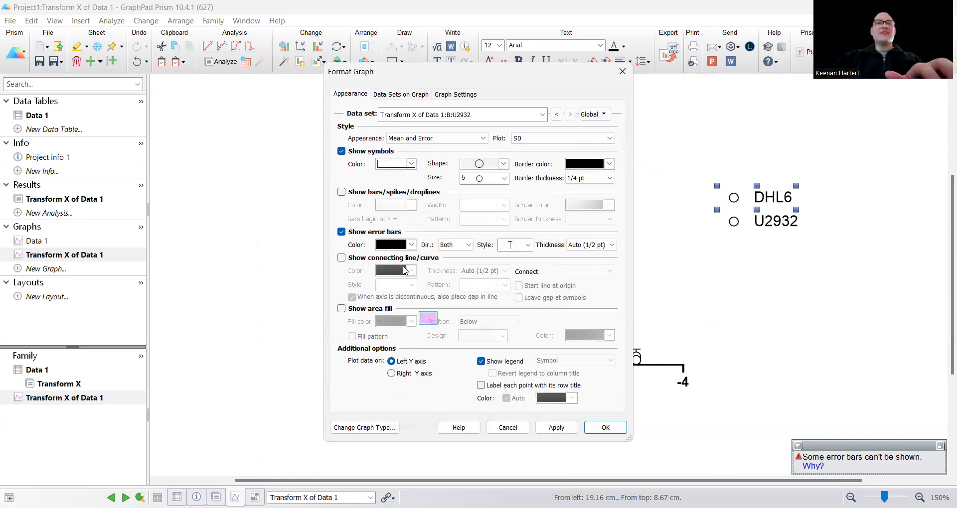
click(399, 244)
click(427, 364)
click(556, 427)
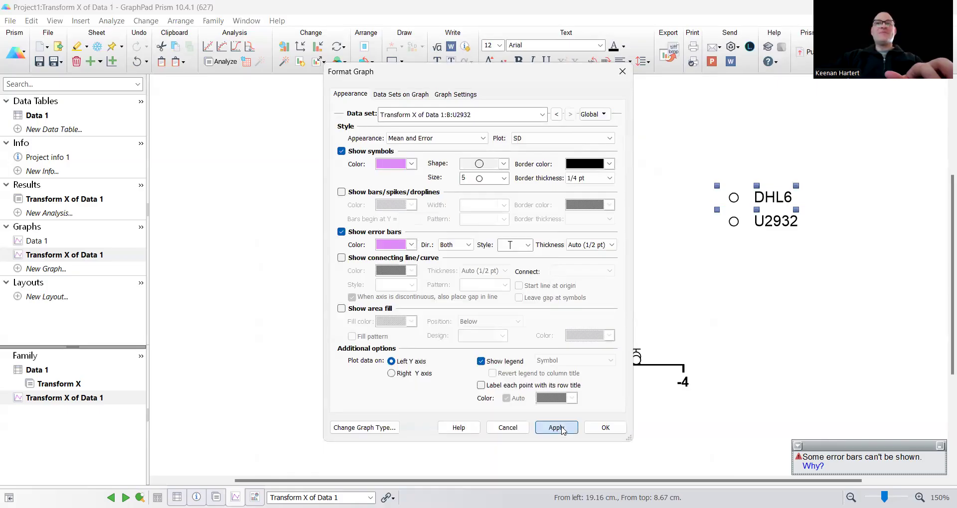
click(602, 427)
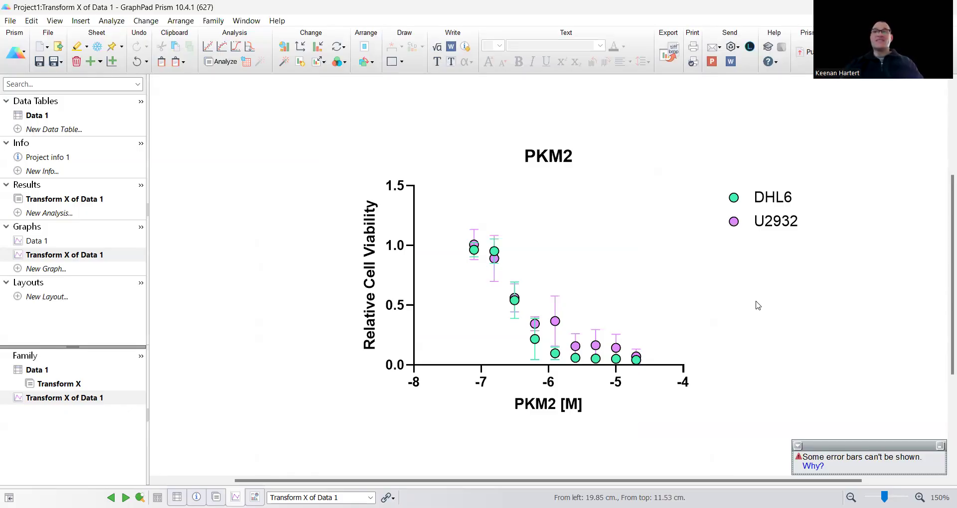
scroll(571, 314, up, 4)
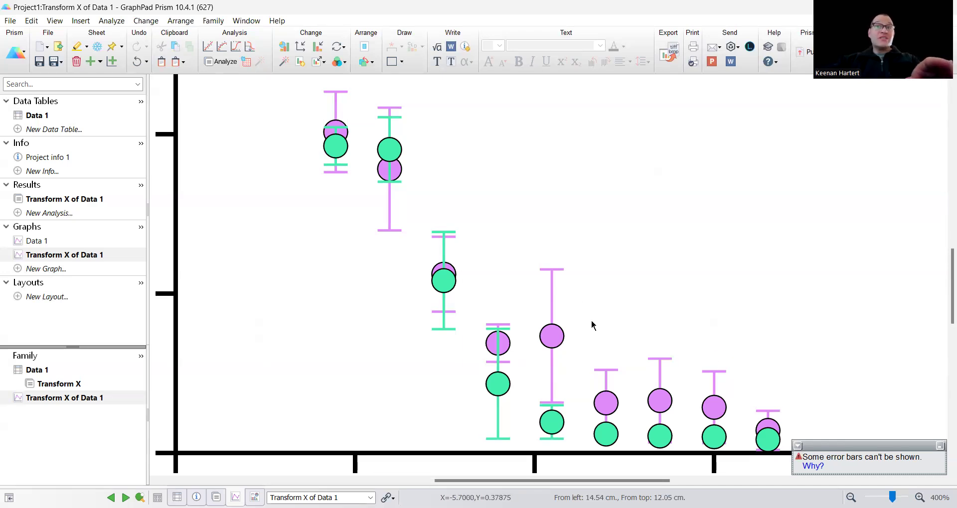
scroll(595, 299, down, 3)
scroll(658, 207, down, 1)
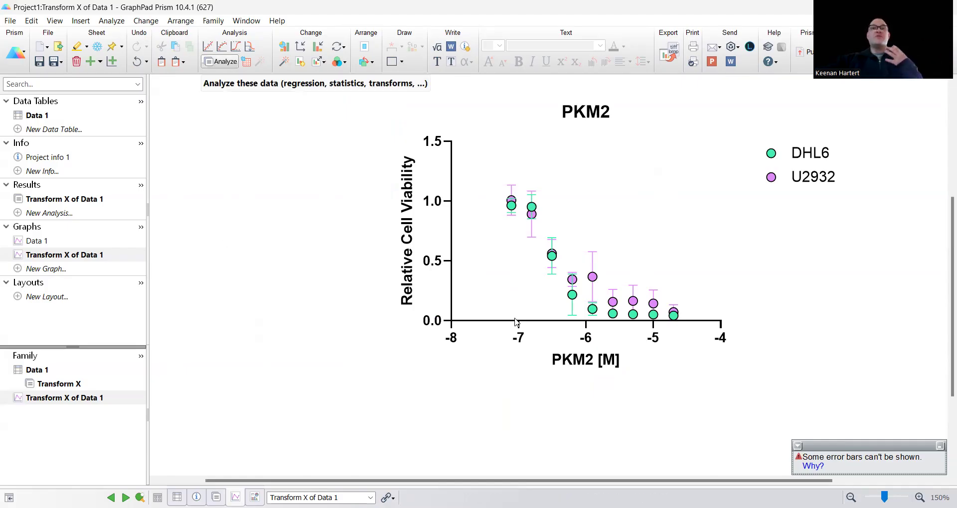
- Fit DHL6 and U2932 with the log(inhibitor) vs. response variable-slope (four-parameter) nonlinear regression
click(220, 62)
click(362, 245)
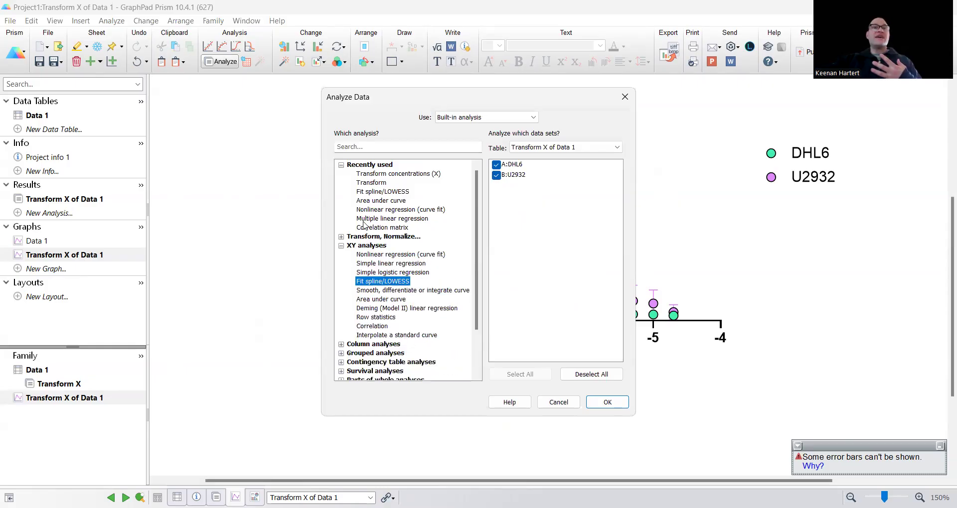
click(366, 165)
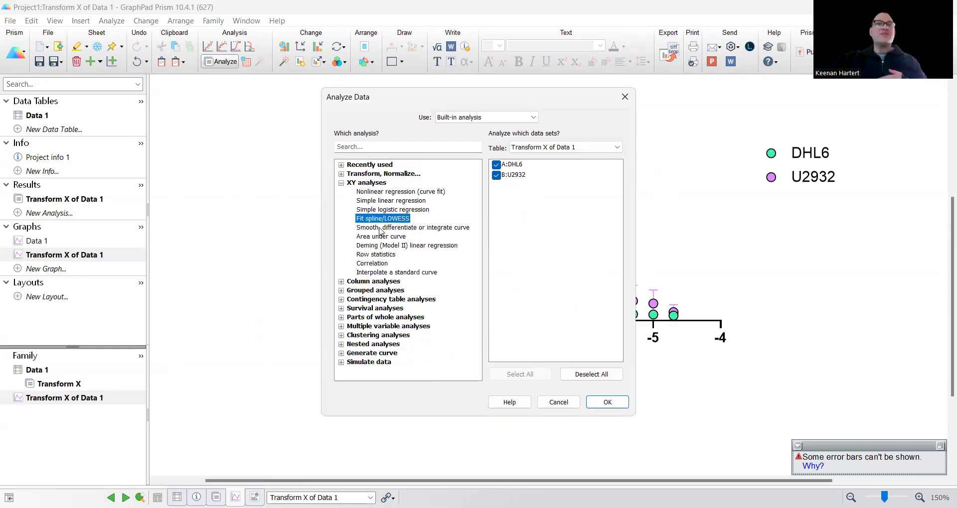
click(395, 193)
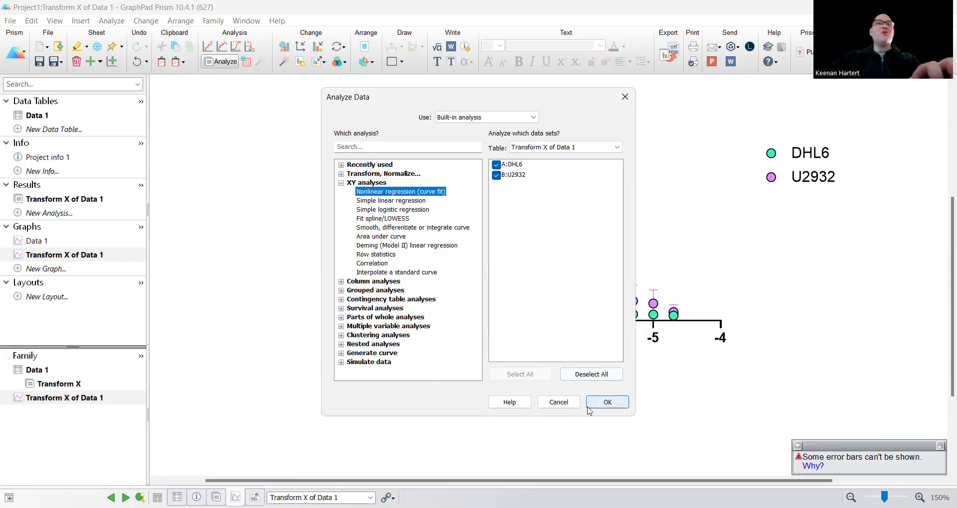
double_click(357, 193)
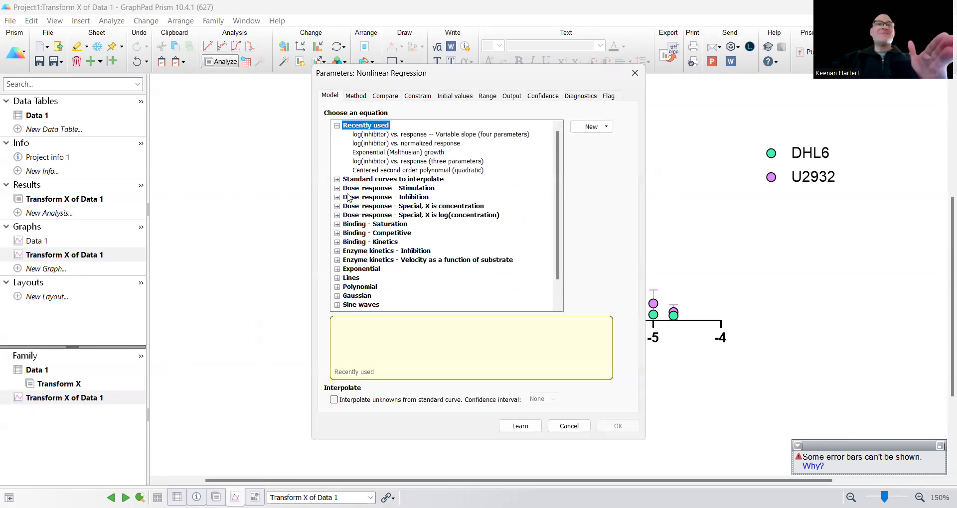
click(337, 126)
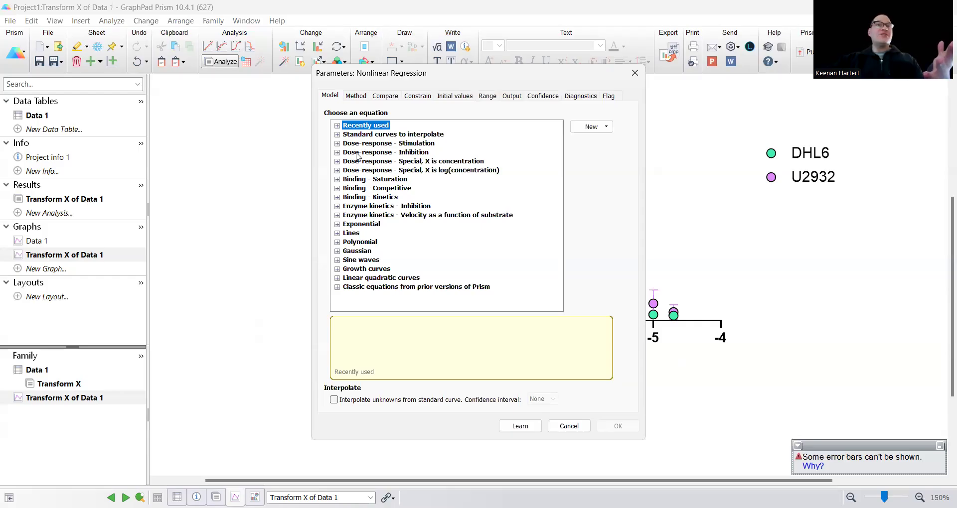
double_click(358, 152)
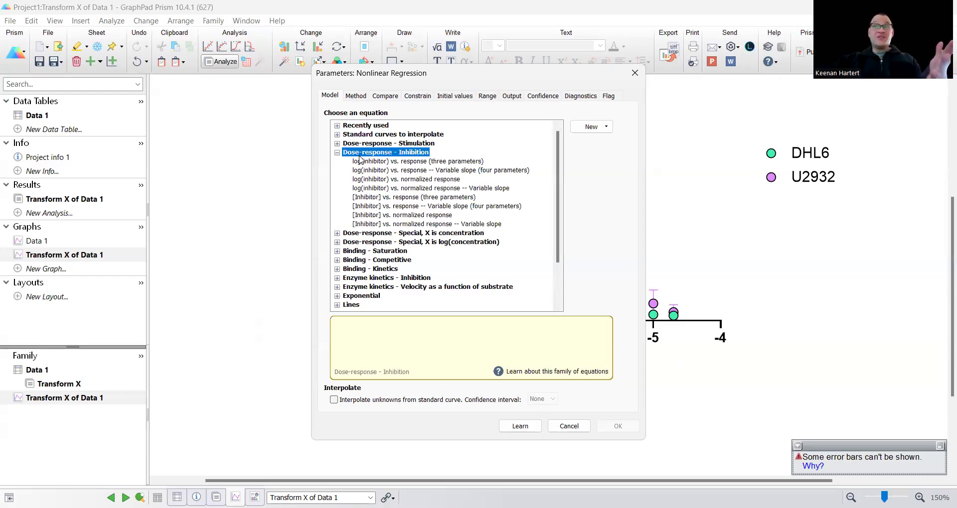
click(364, 171)
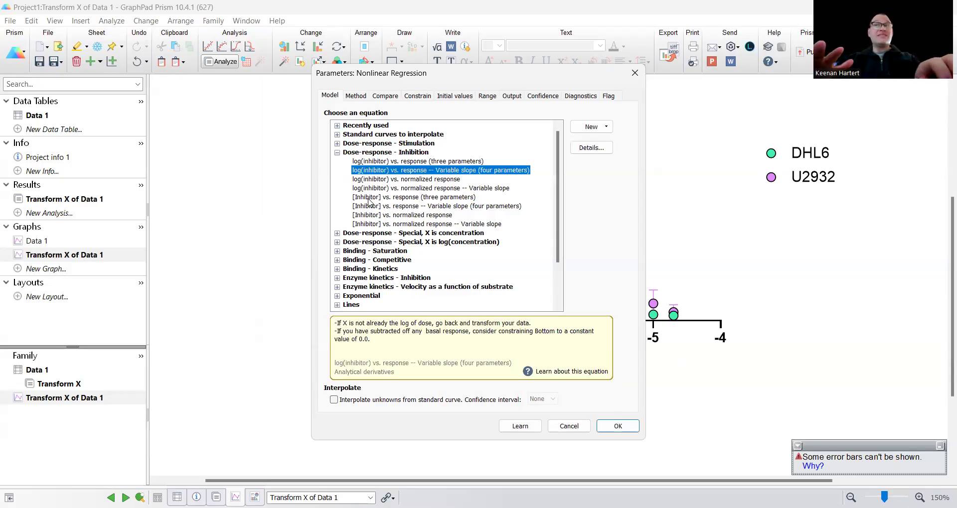
click(617, 427)
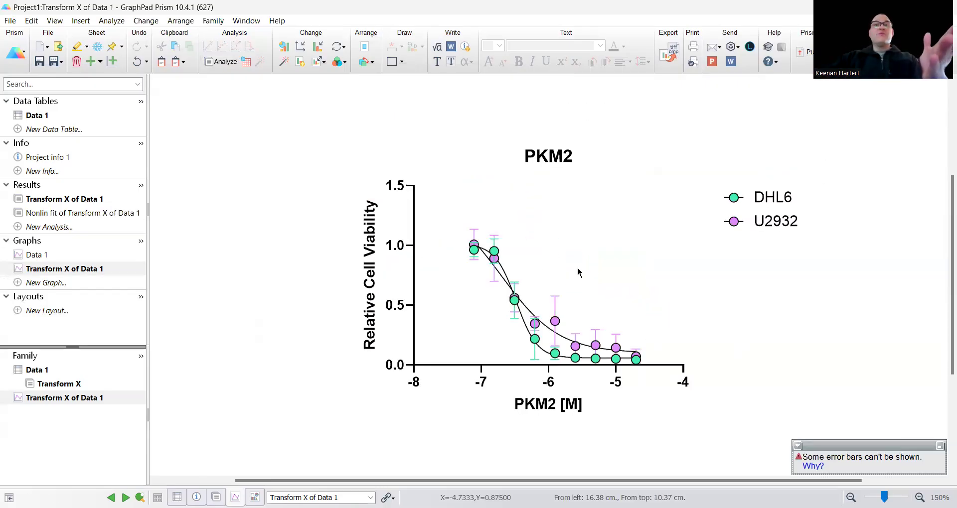
- Colour the DHL6 fitted curve mint green in Format Graph
click(726, 203)
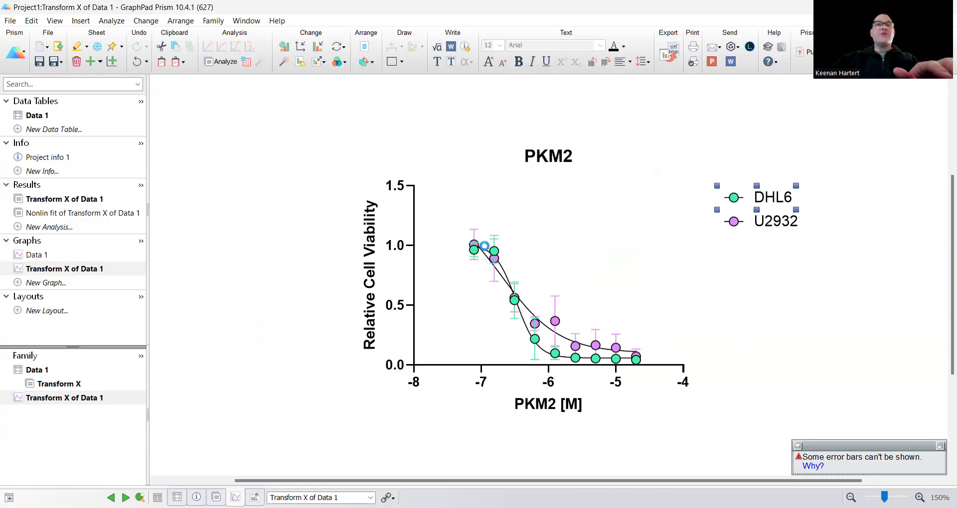
double_click(484, 247)
click(570, 115)
click(570, 115)
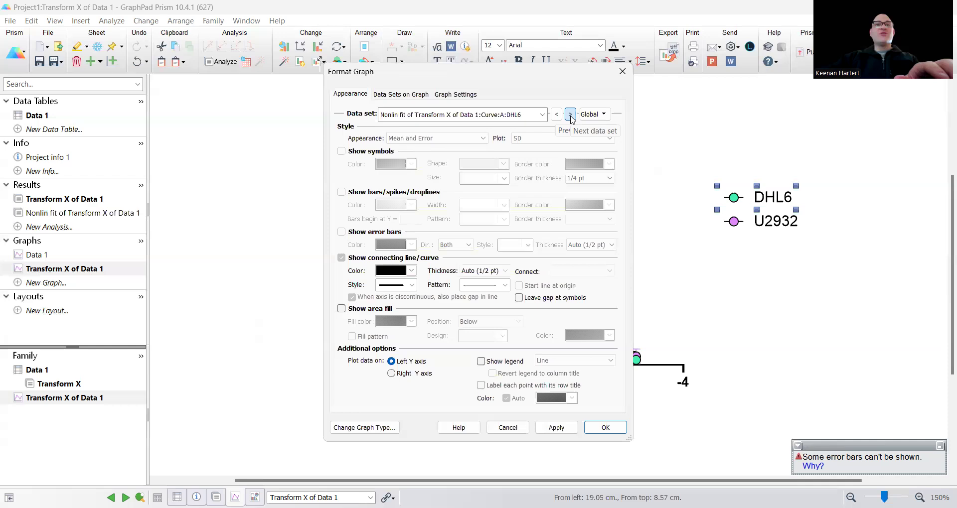
click(412, 271)
click(435, 319)
click(556, 427)
- Colour the U2932 fitted curve light purple and confirm the changes
click(571, 115)
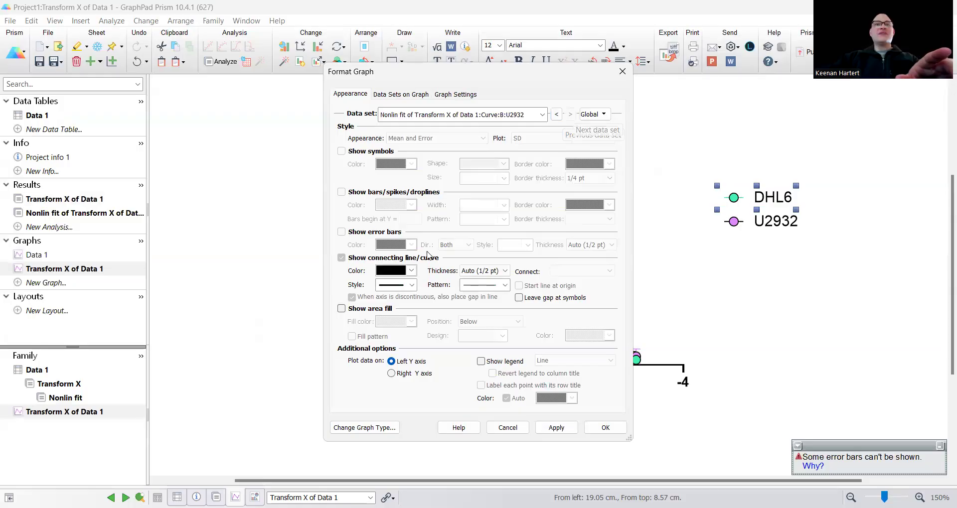
click(412, 270)
click(436, 370)
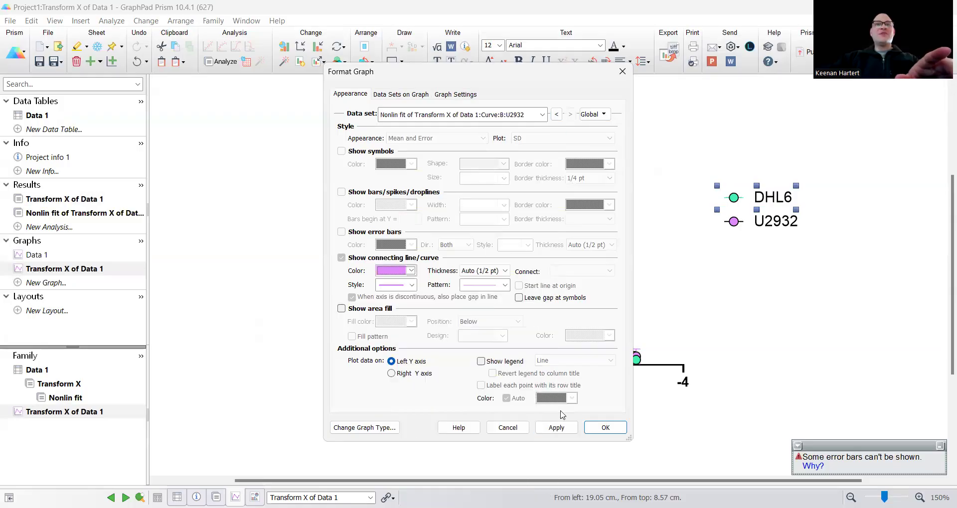
click(604, 427)
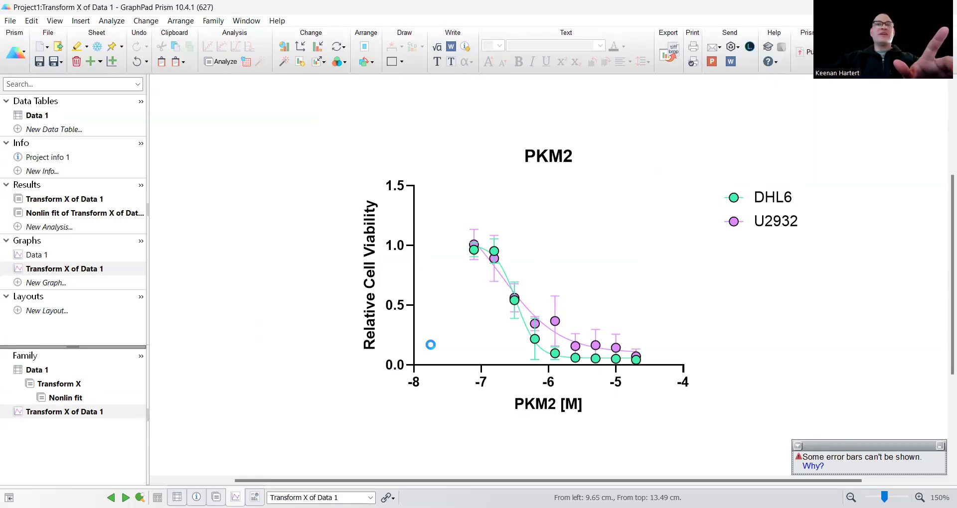
- Bring up the X axis formatting settings
double_click(427, 312)
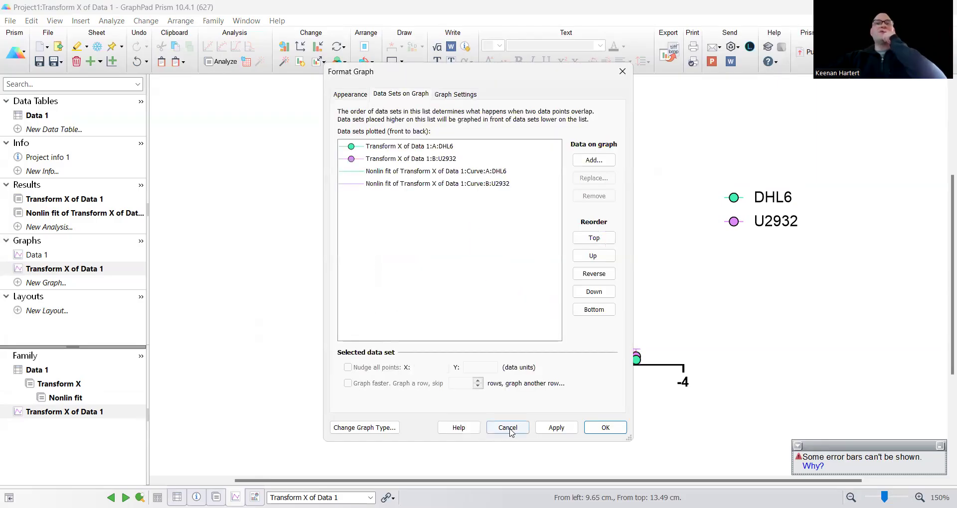
click(508, 427)
click(481, 382)
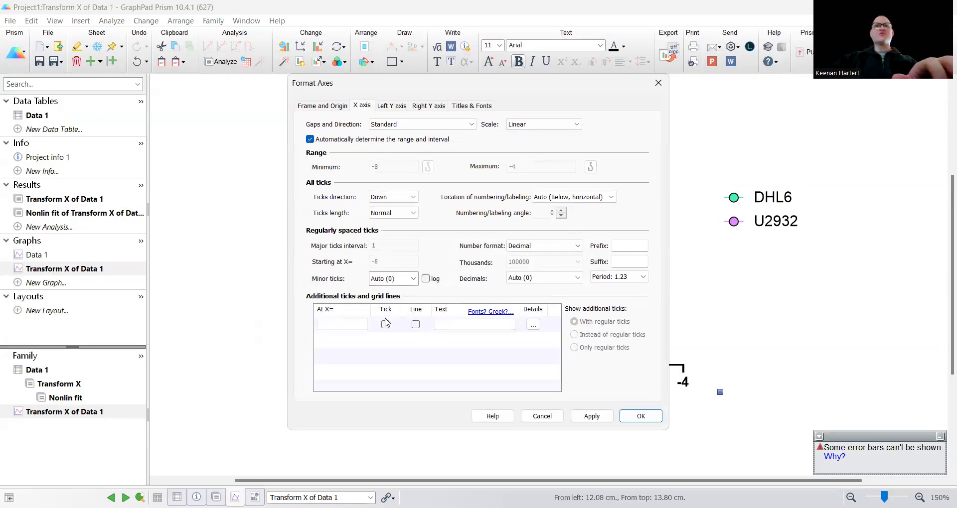
- Give the X axis 4 minor ticks
click(405, 216)
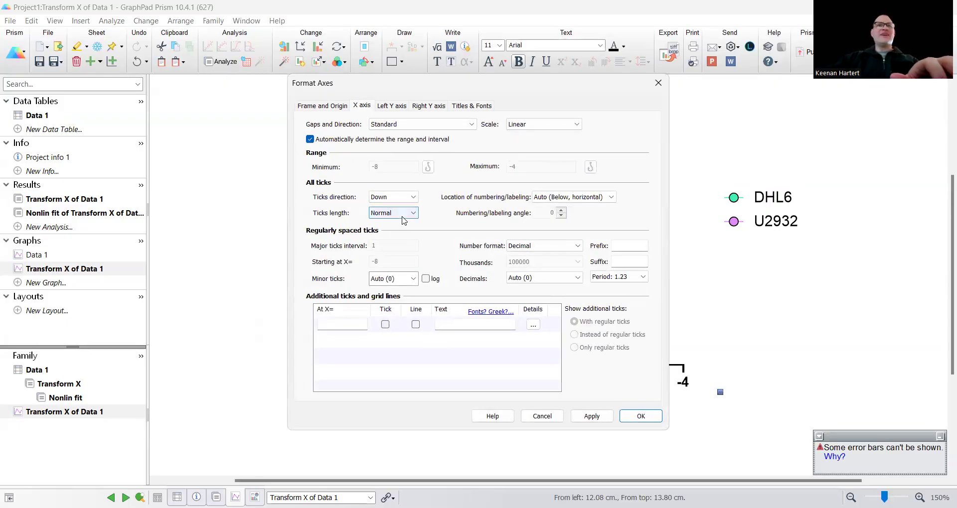
click(399, 280)
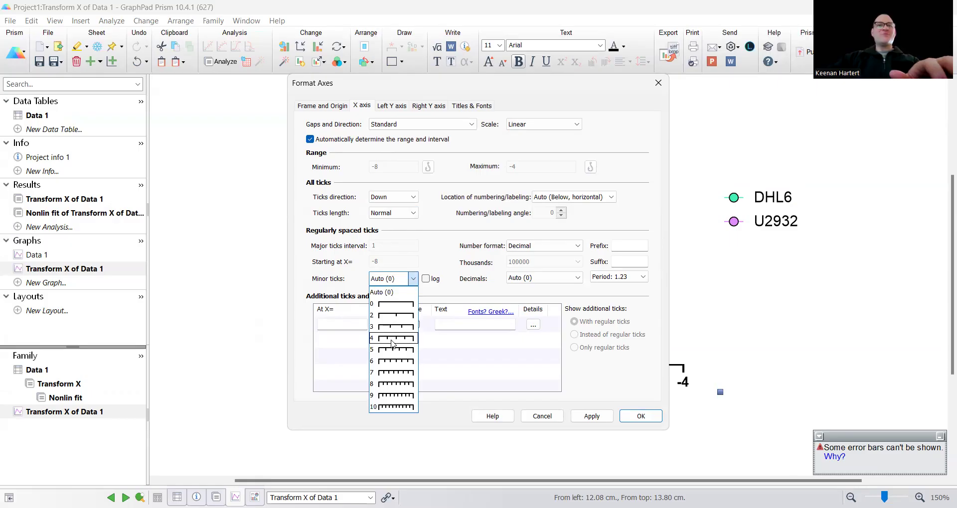
click(393, 340)
- Set the Y axis maximum 1.3, interval 0.2, 4 minor ticks, then open the Nonlin fit results
click(394, 107)
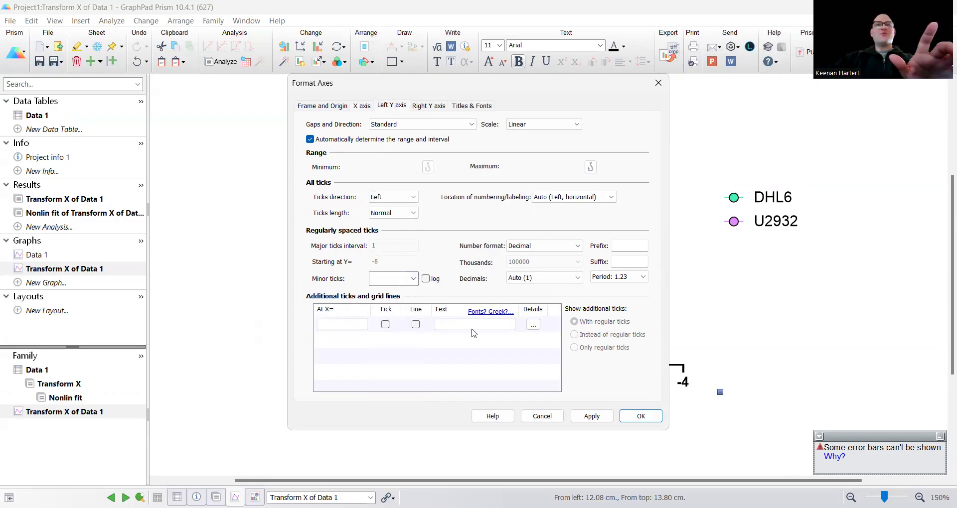
click(328, 140)
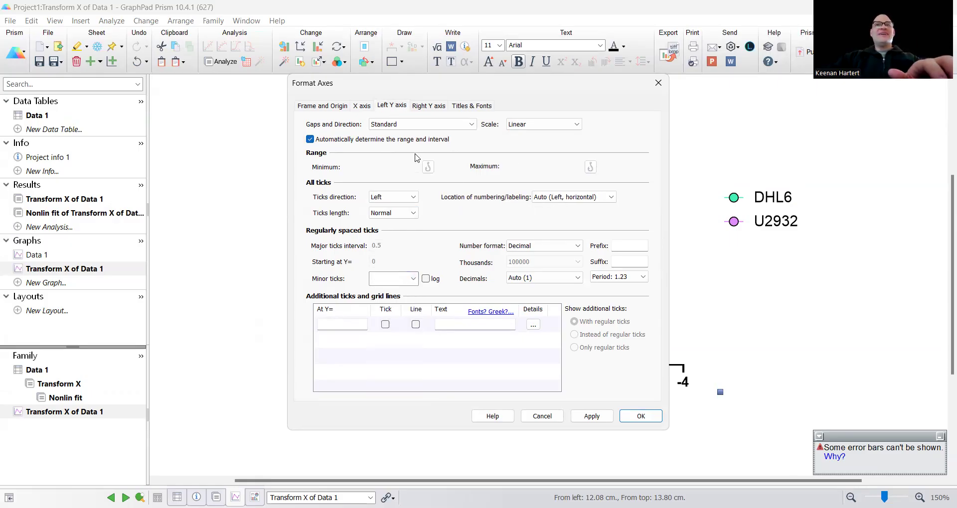
click(523, 165)
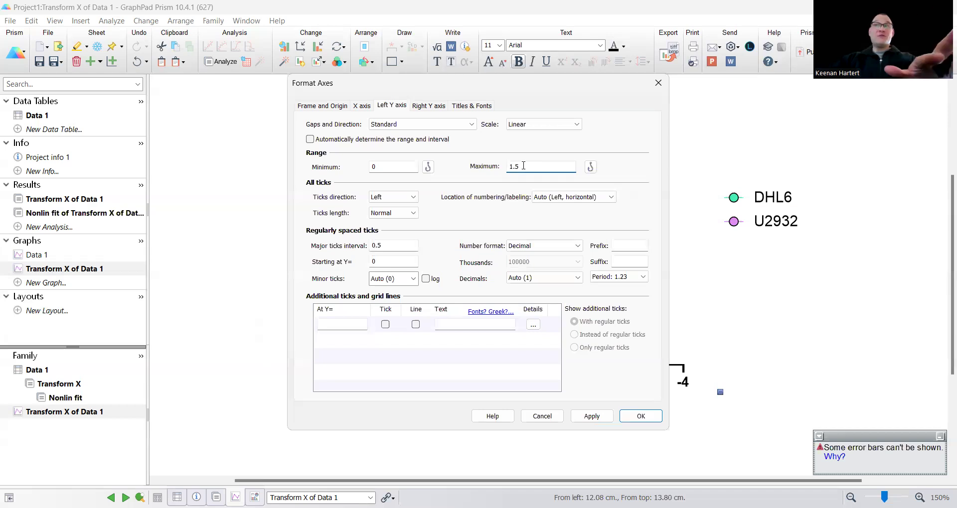
key(BackSpace)
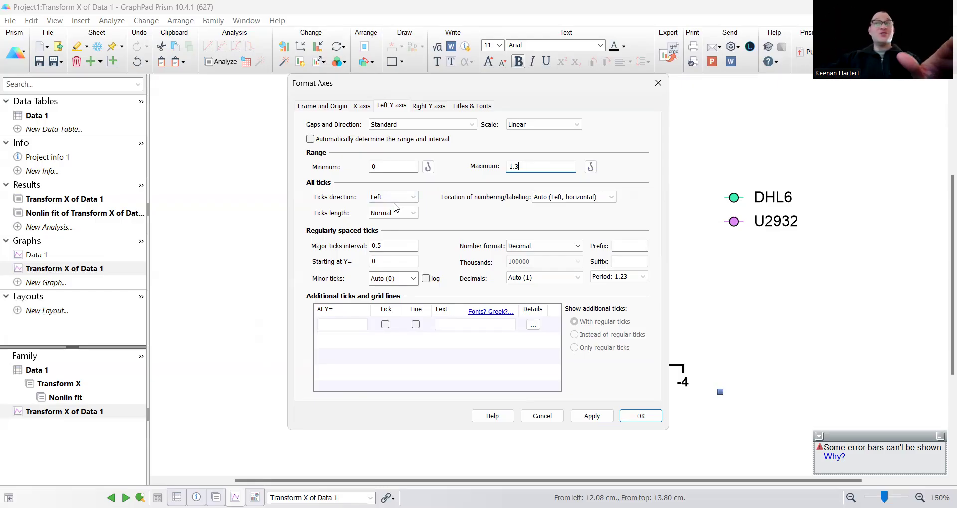
click(386, 247)
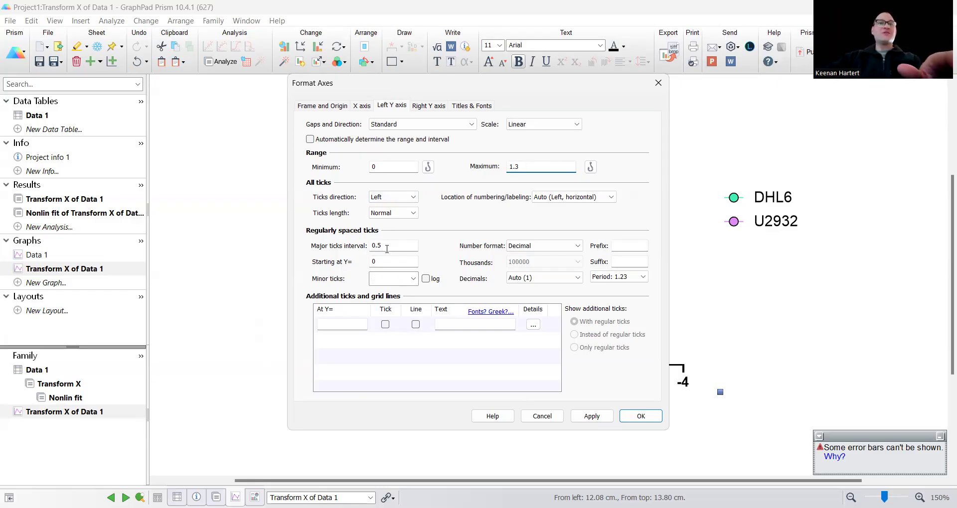
key(BackSpace)
text(2)
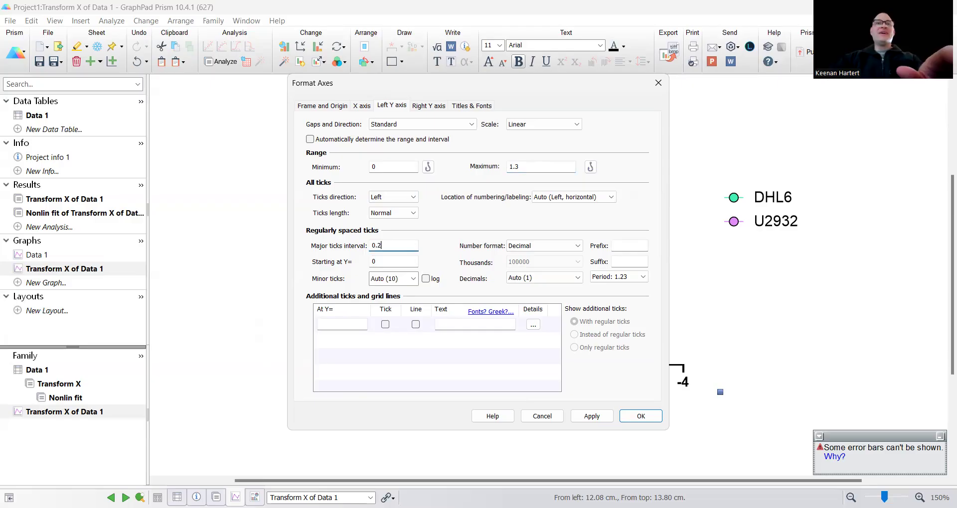
click(402, 279)
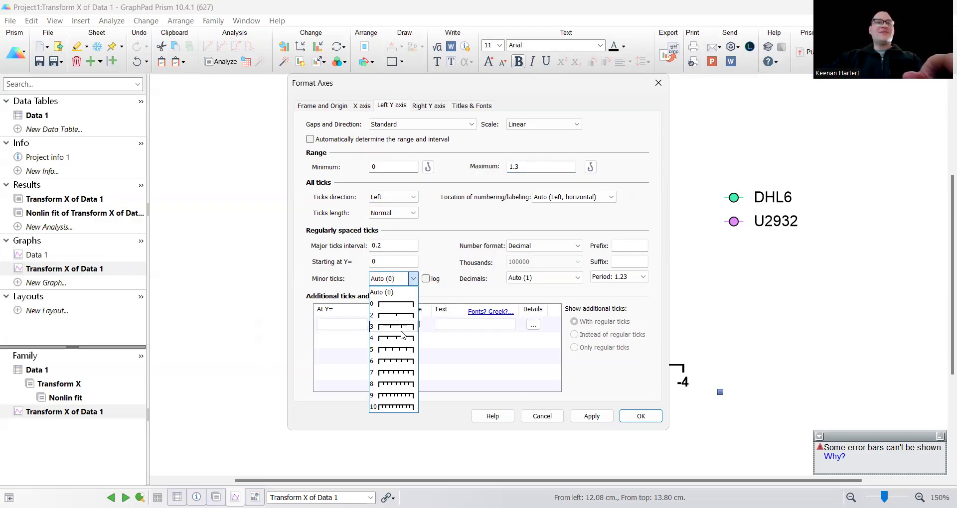
click(402, 341)
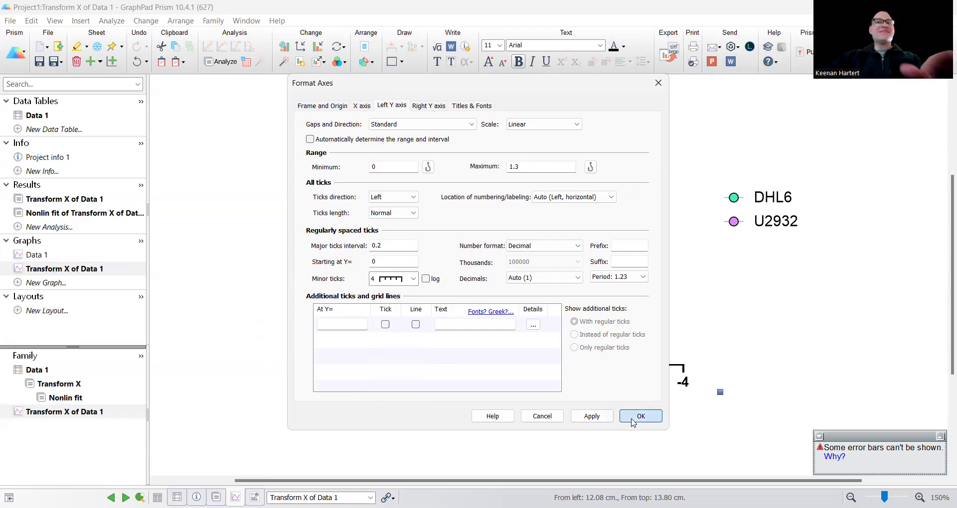
click(640, 416)
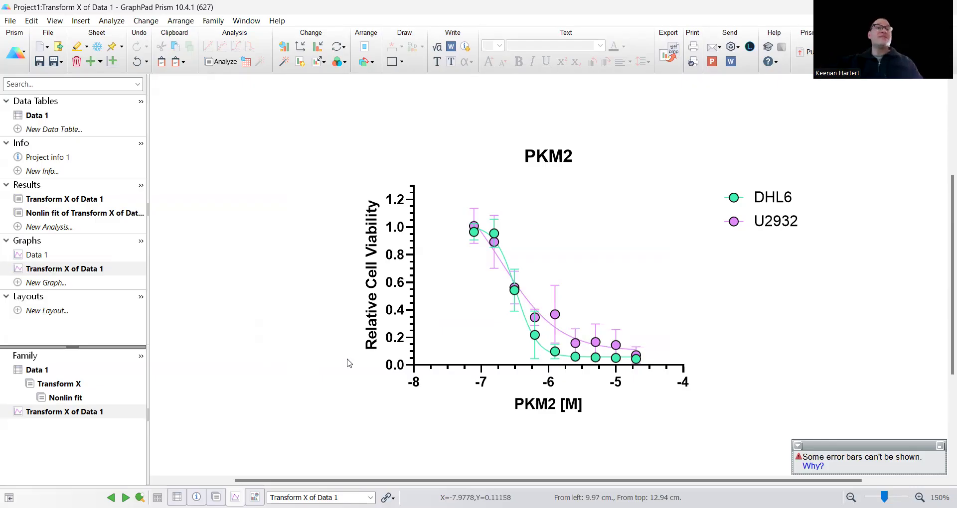
click(97, 214)
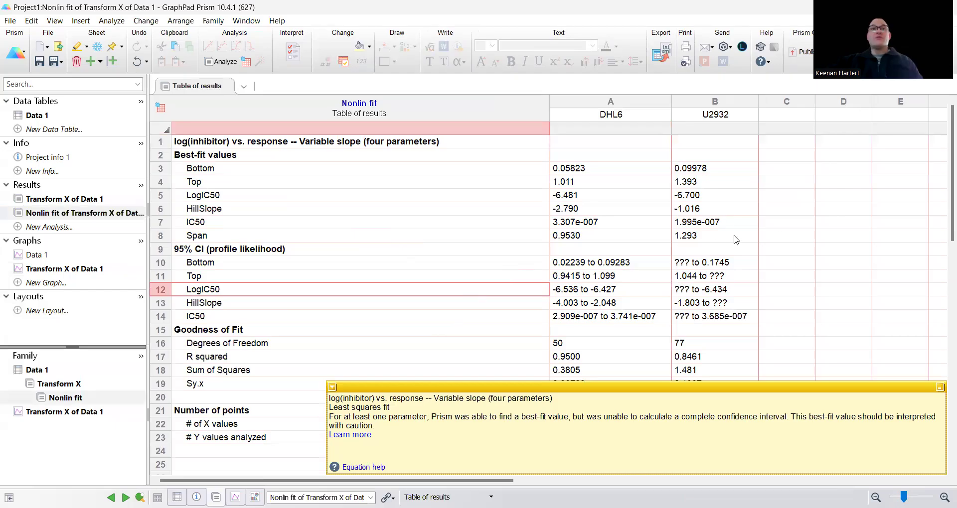
- Highlight the best-fit IC50 values and confidence intervals for DHL6 and U2932, then return to the graph
click(796, 238)
scroll(607, 264, down, 3)
scroll(434, 288, up, 3)
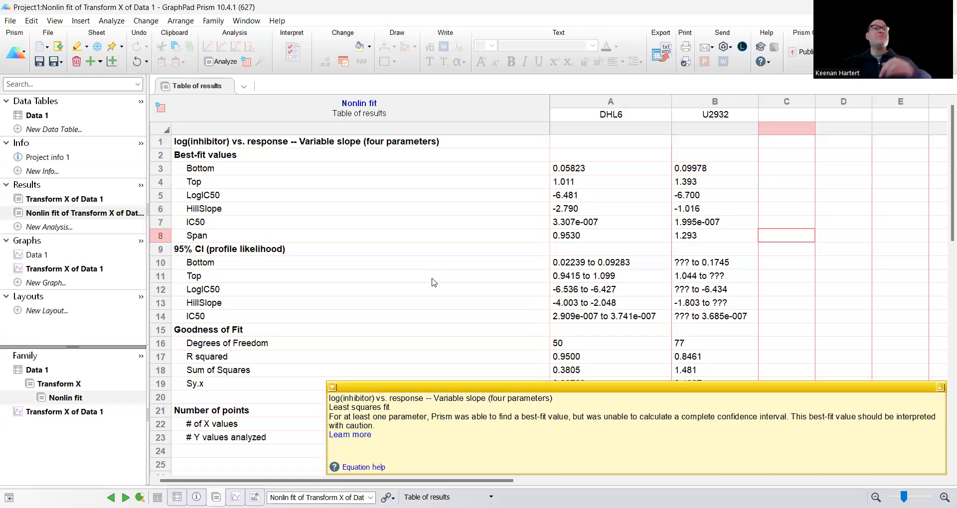
scroll(433, 295, down, 1)
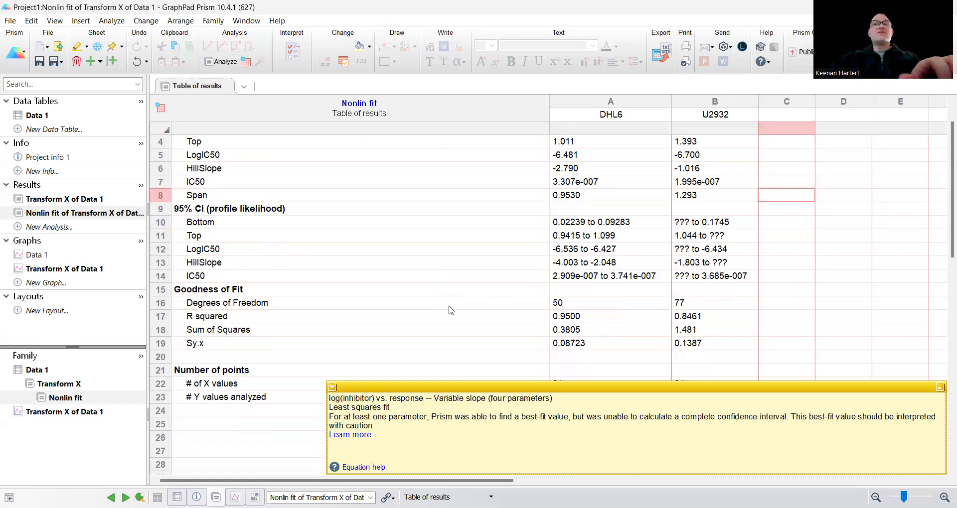
scroll(438, 306, up, 1)
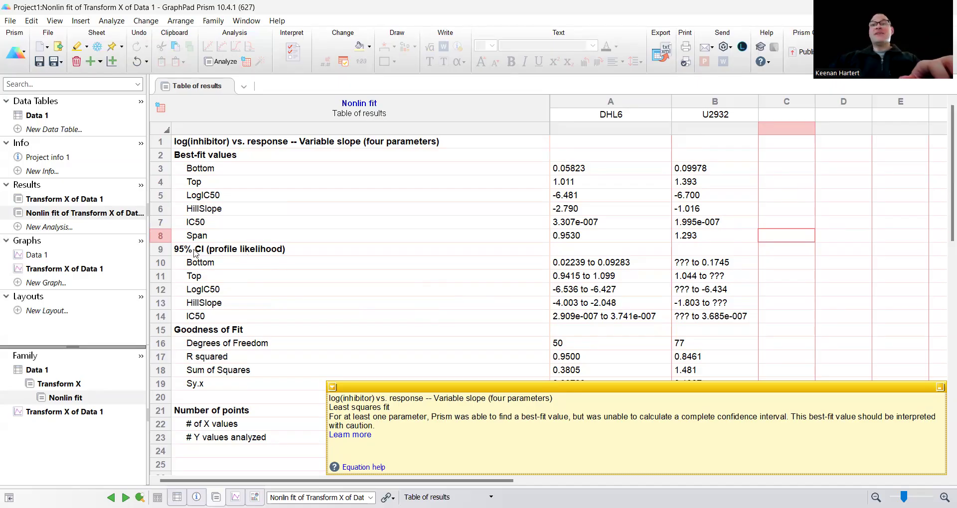
click(210, 318)
shift+click(267, 328)
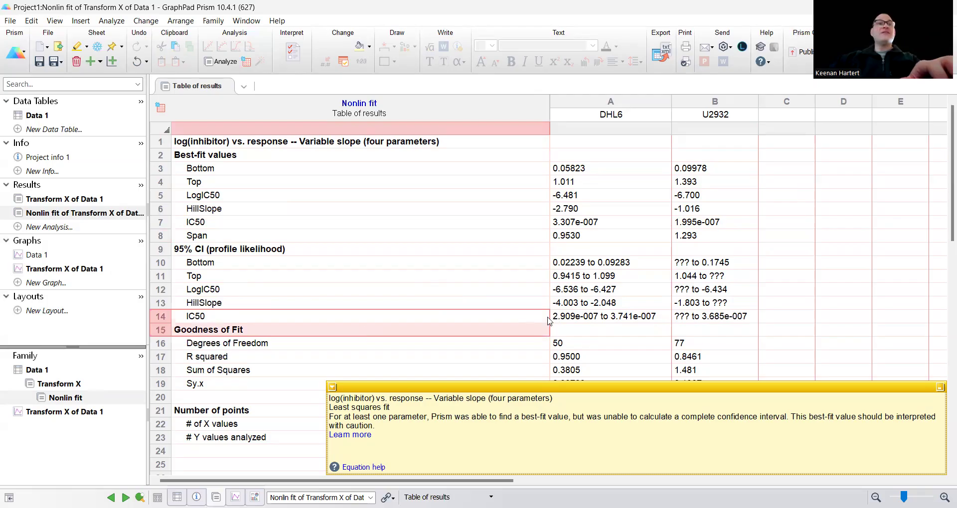
click(549, 320)
drag(557, 320, 725, 320)
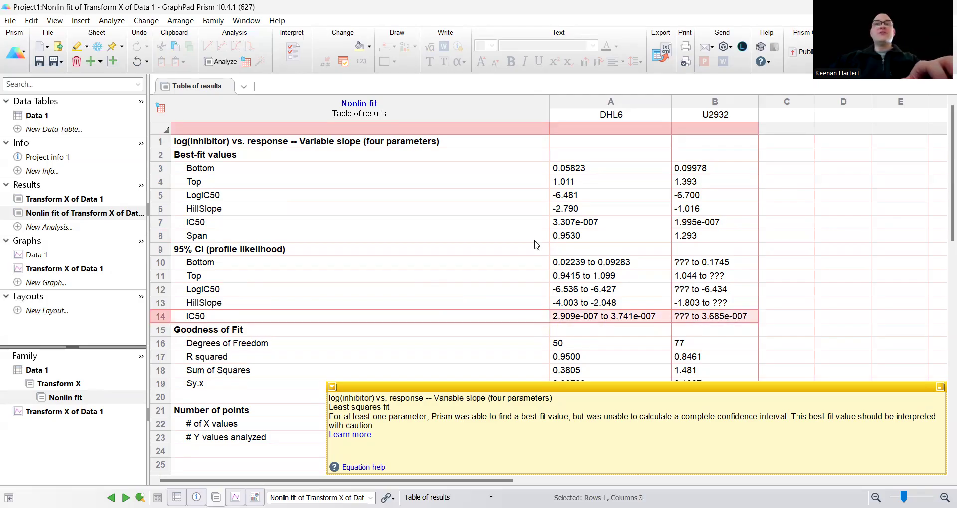
drag(397, 222, 698, 222)
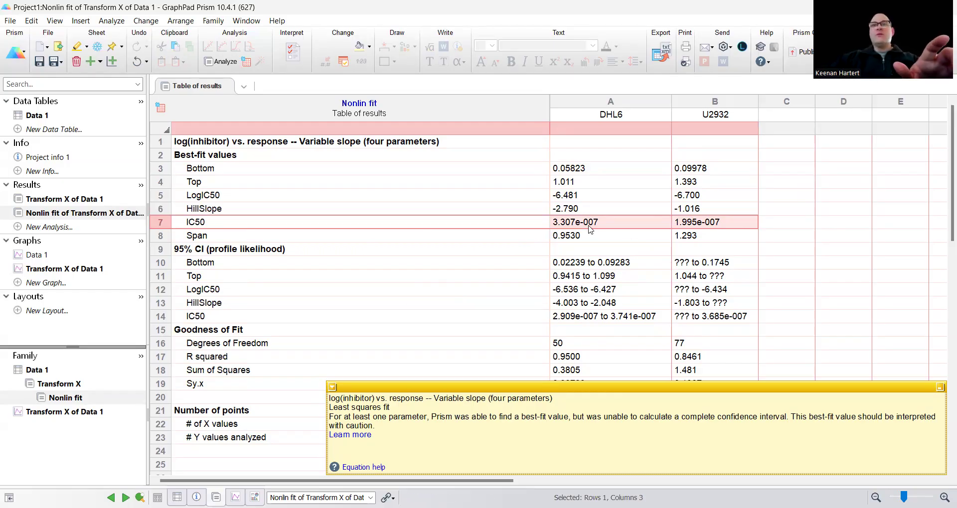
drag(570, 225, 713, 222)
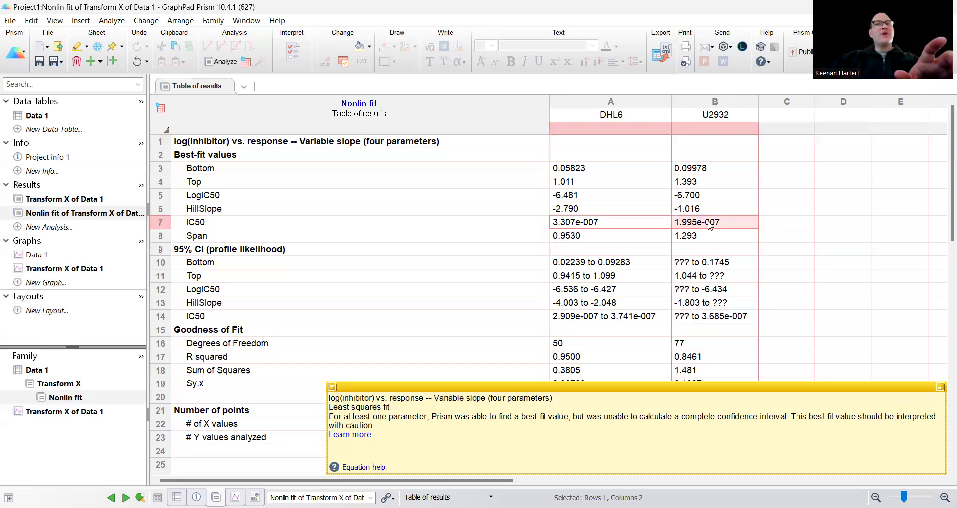
click(45, 269)
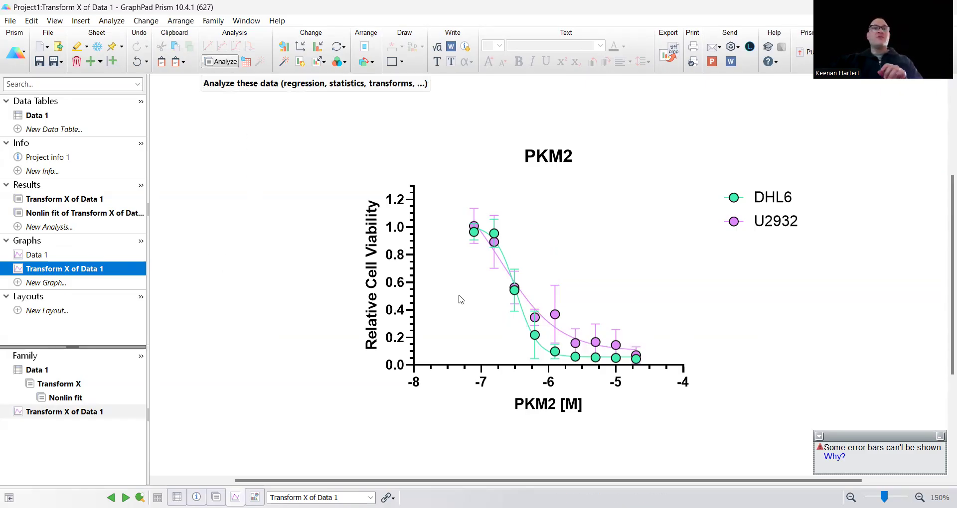
- Start a new variable-slope log(inhibitor) fit with Bottom fixed at 0 and Top at 1
double_click(543, 305)
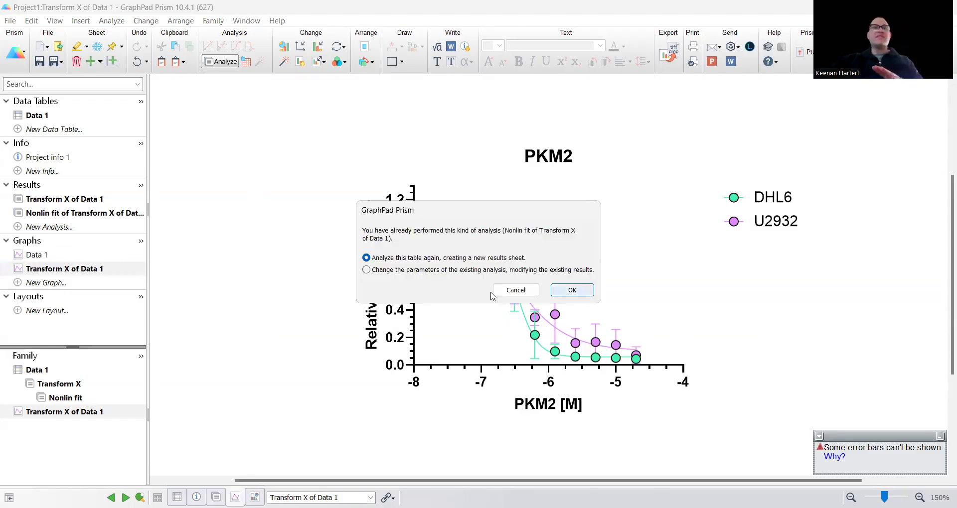
key(Return)
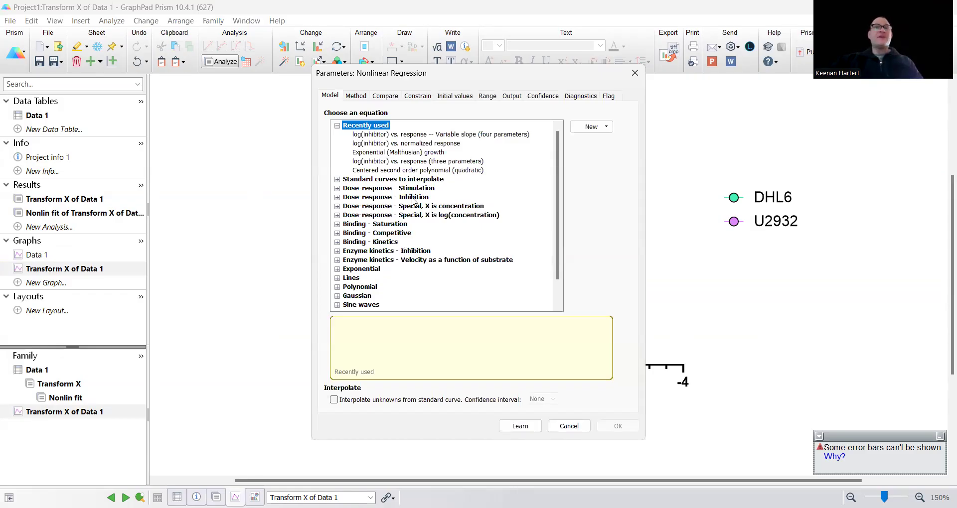
click(400, 135)
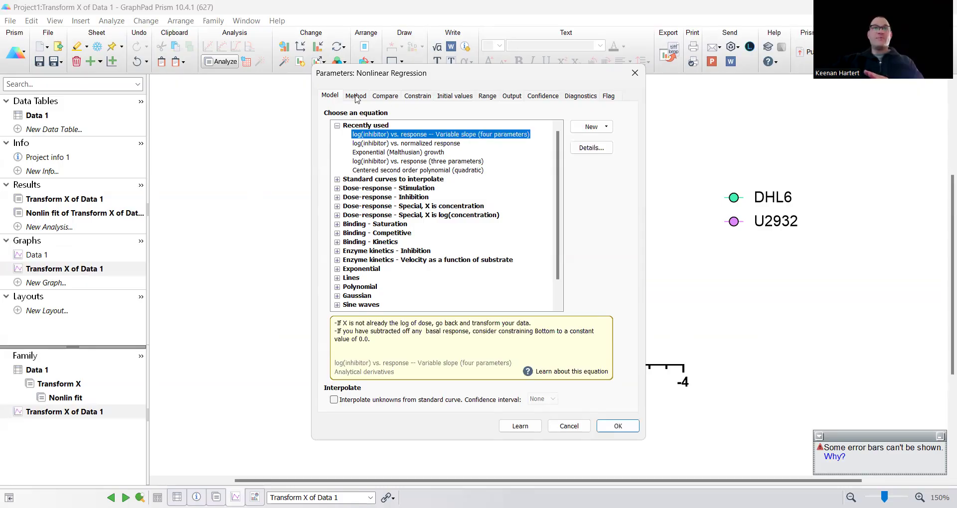
click(418, 99)
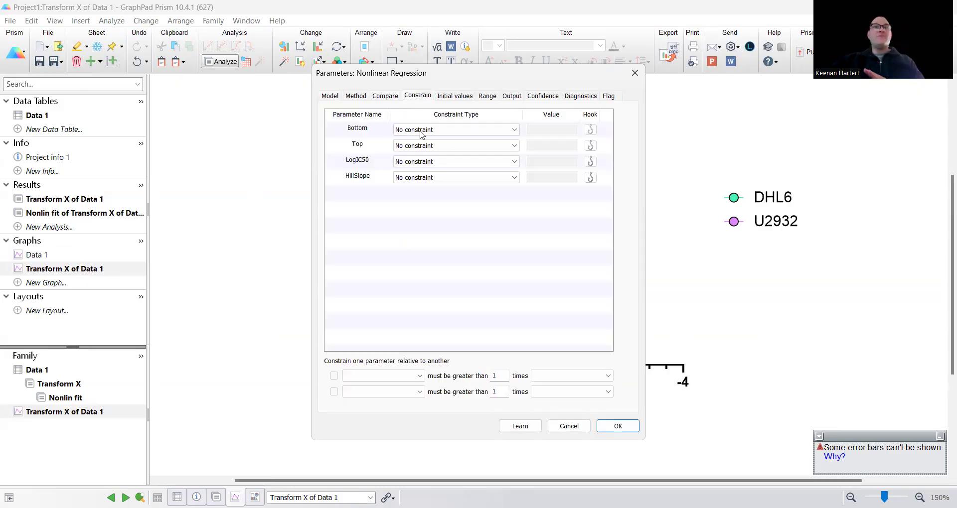
click(421, 132)
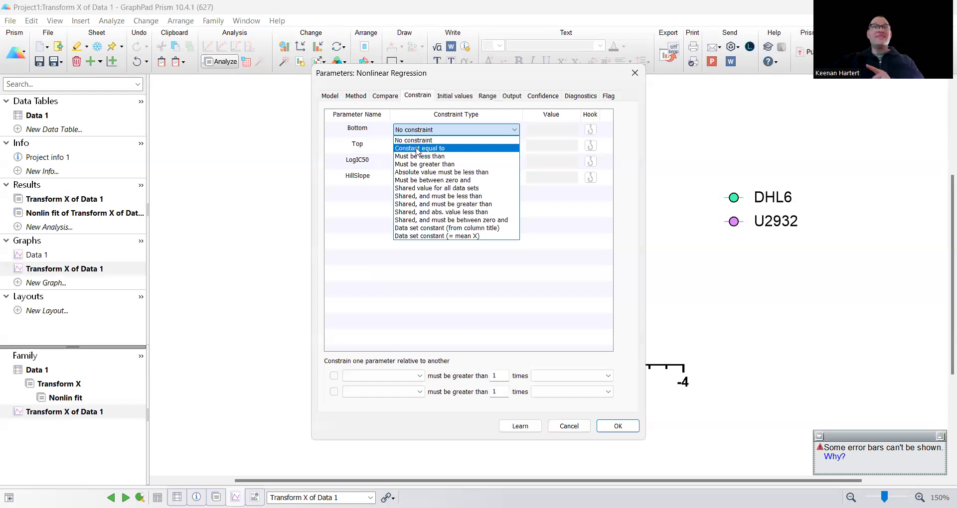
click(417, 149)
text(0)
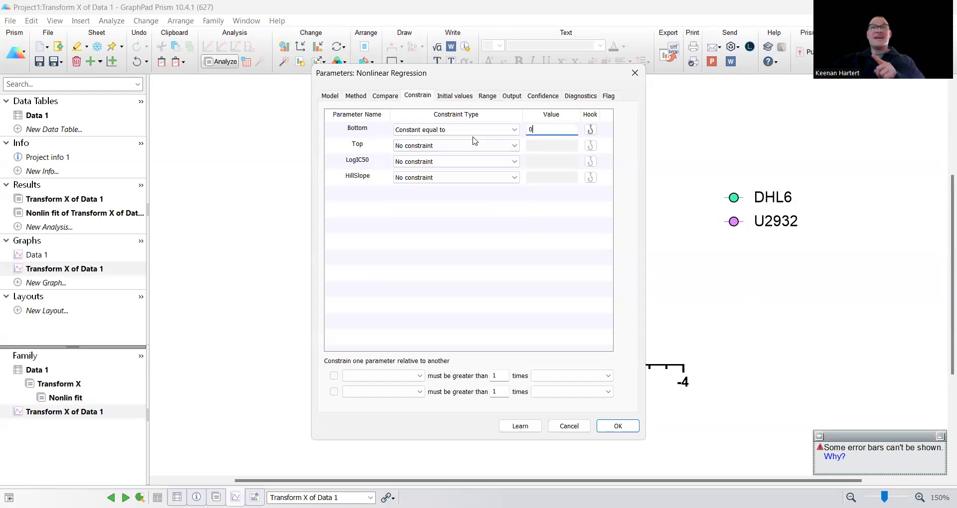
click(437, 145)
click(431, 164)
text(1)
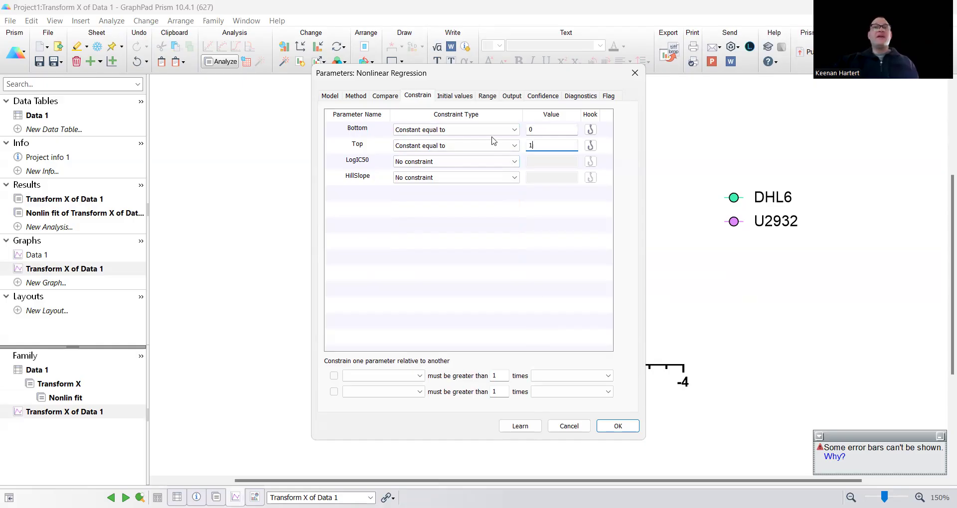
- Review the remaining fit settings, recheck the constraints, and run the constrained fit
click(454, 96)
click(490, 97)
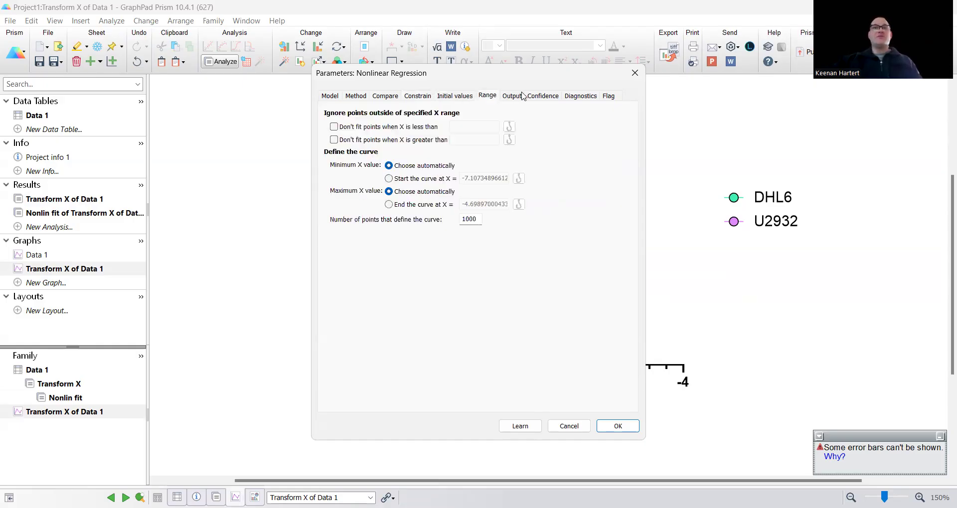
click(512, 96)
click(544, 98)
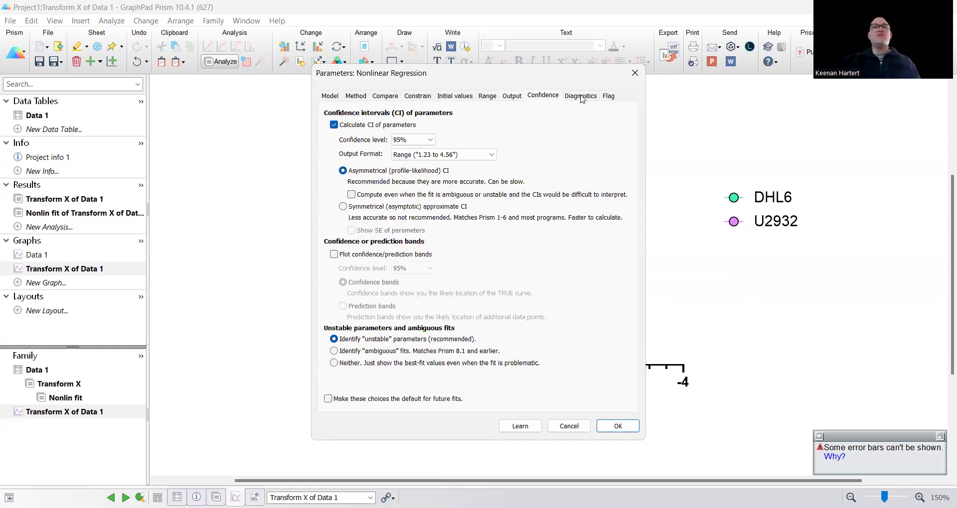
click(587, 101)
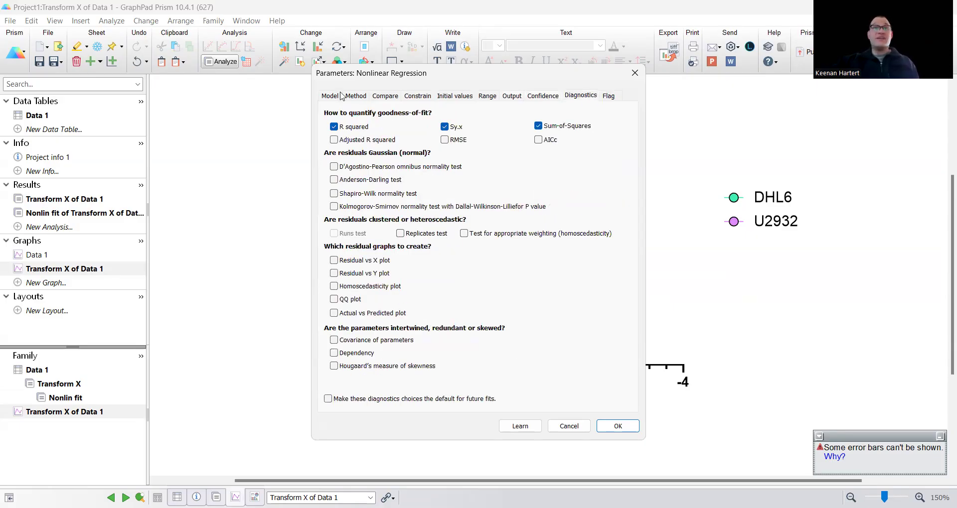
click(388, 99)
click(352, 97)
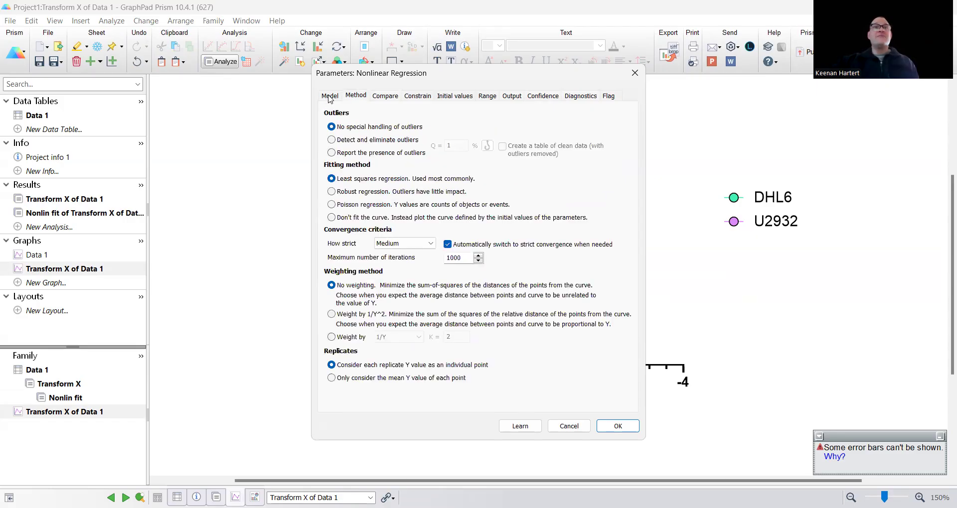
click(406, 96)
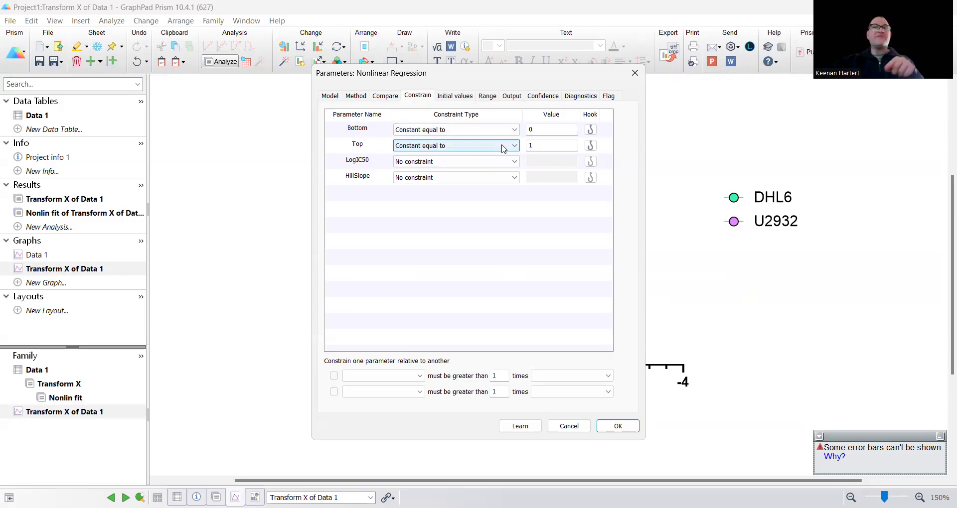
click(617, 427)
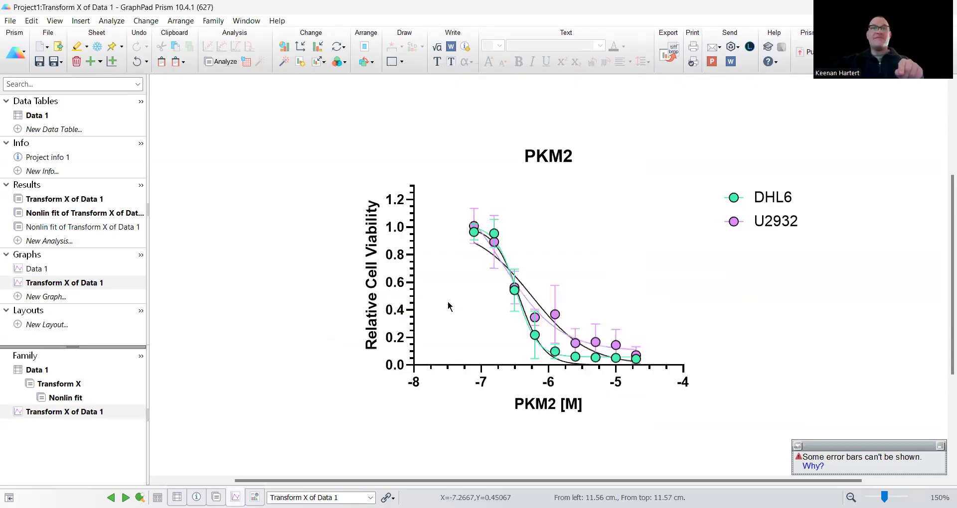
click(86, 225)
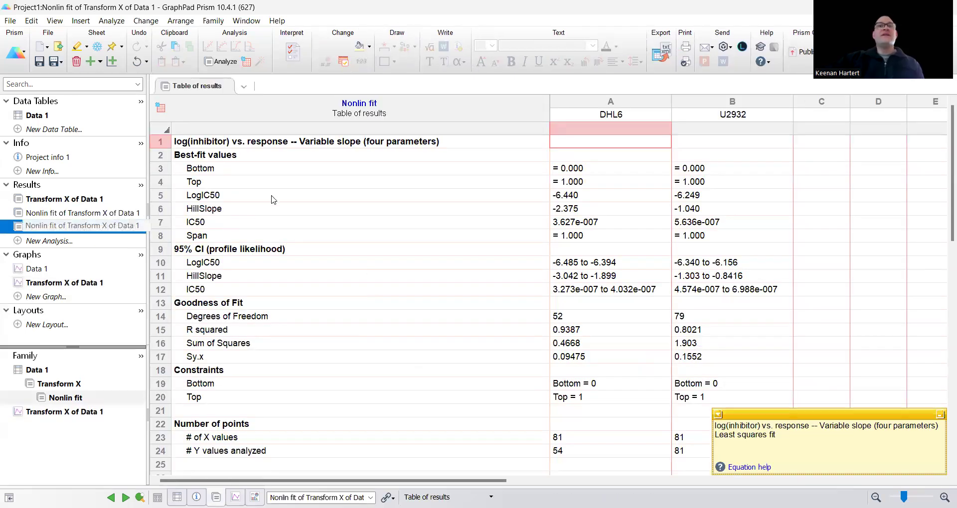
drag(239, 173, 698, 184)
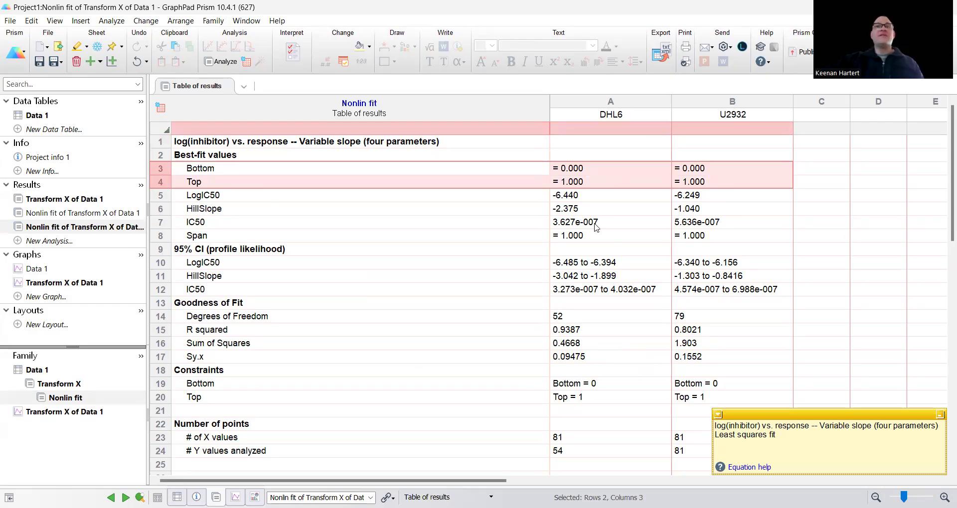
drag(612, 225, 689, 219)
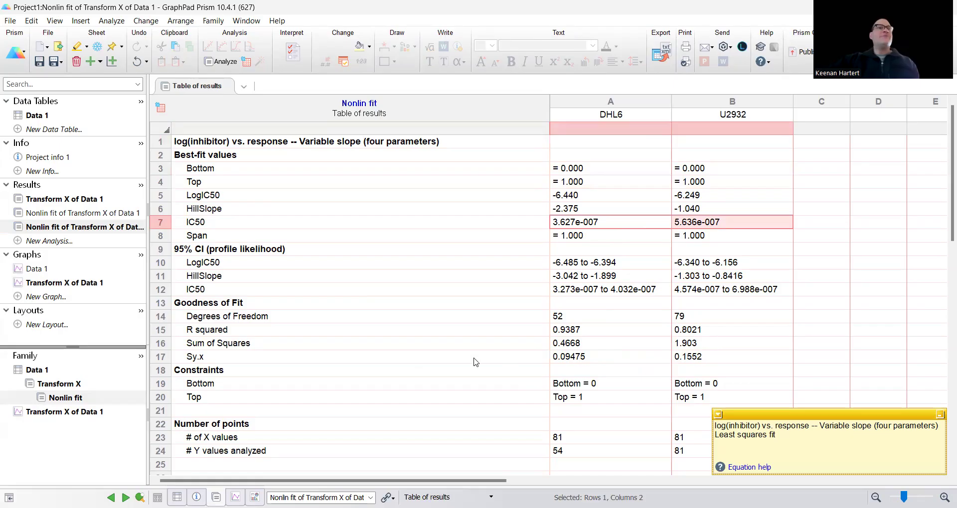
click(77, 271)
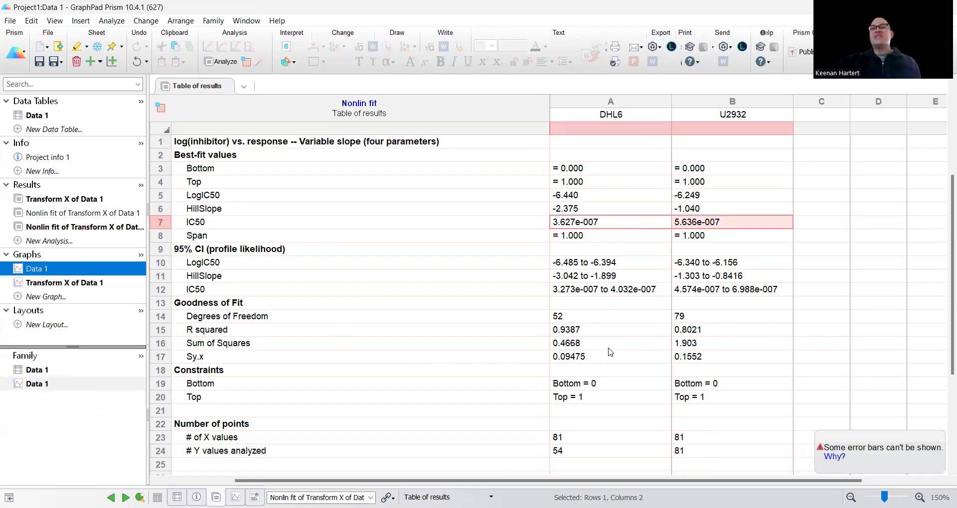
click(94, 283)
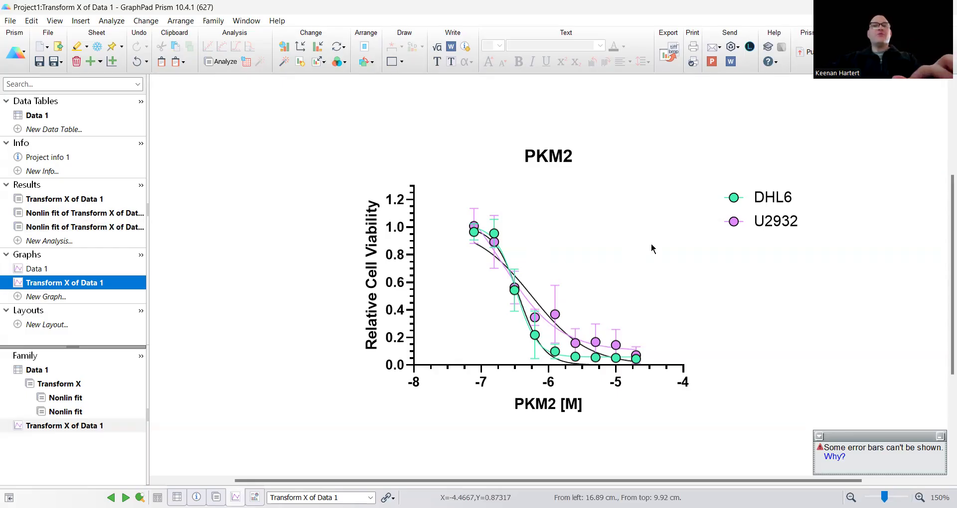
- Undo the duplicate constrained Nonlin fit and go back to the PKM2 graph
key(ctrl+Page_Up)
key(ctrl+Page_Up)
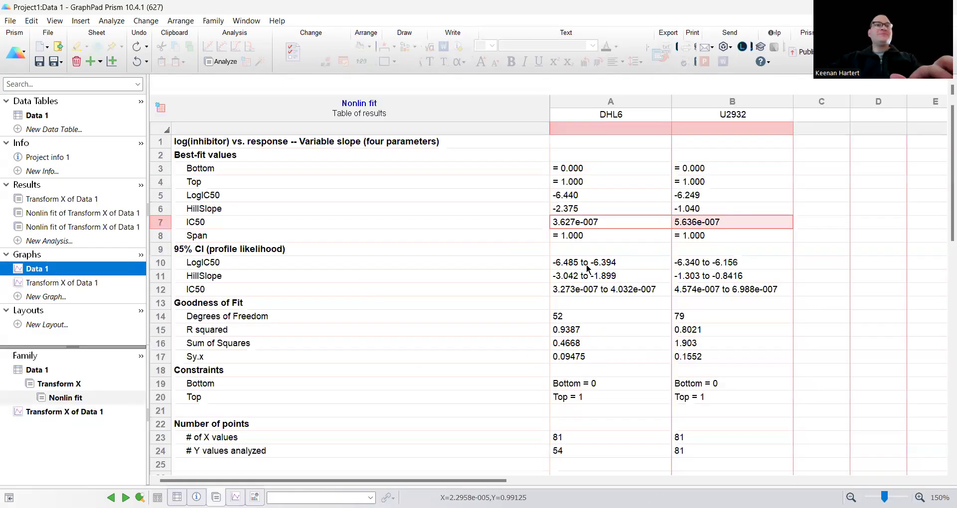
click(103, 282)
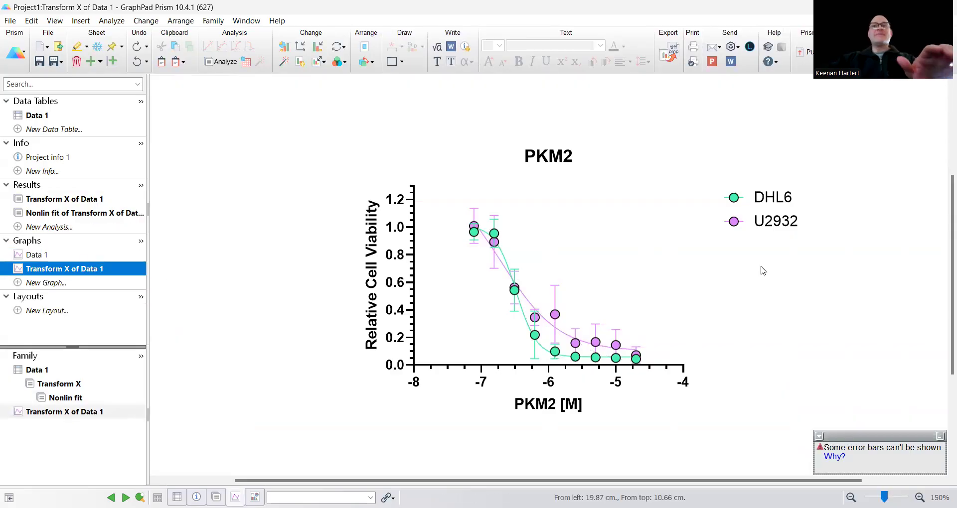
click(732, 292)
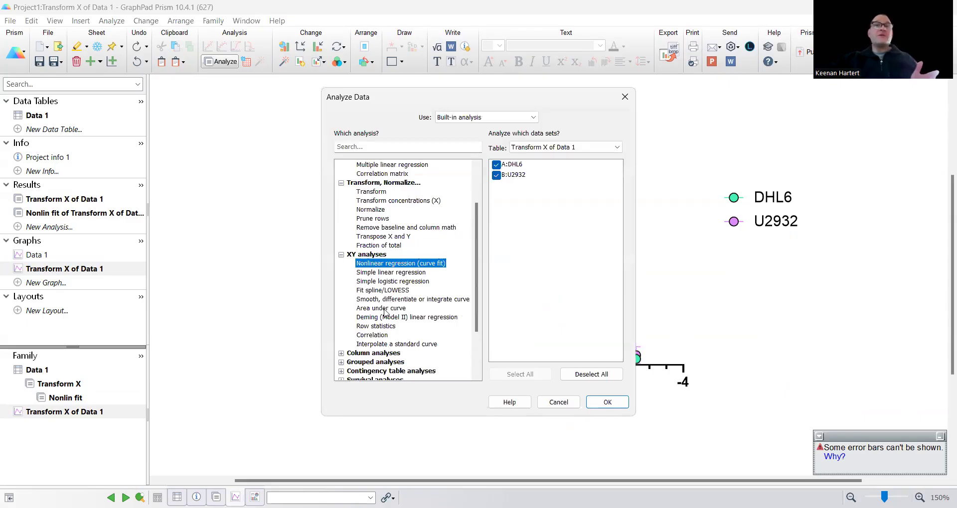
- Add an area-under-curve analysis for both lines (total areas 0.7476 and 0.9563) and return to the graph
click(385, 309)
click(602, 407)
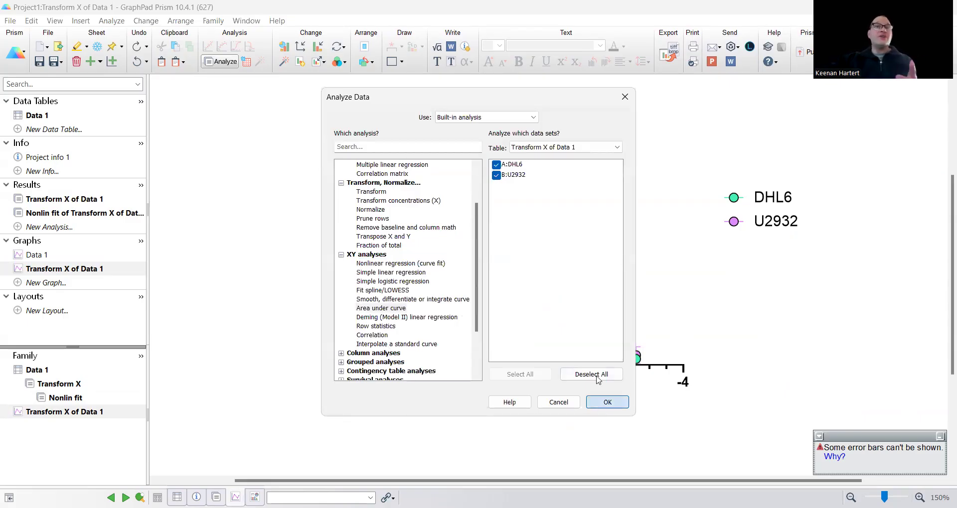
click(579, 382)
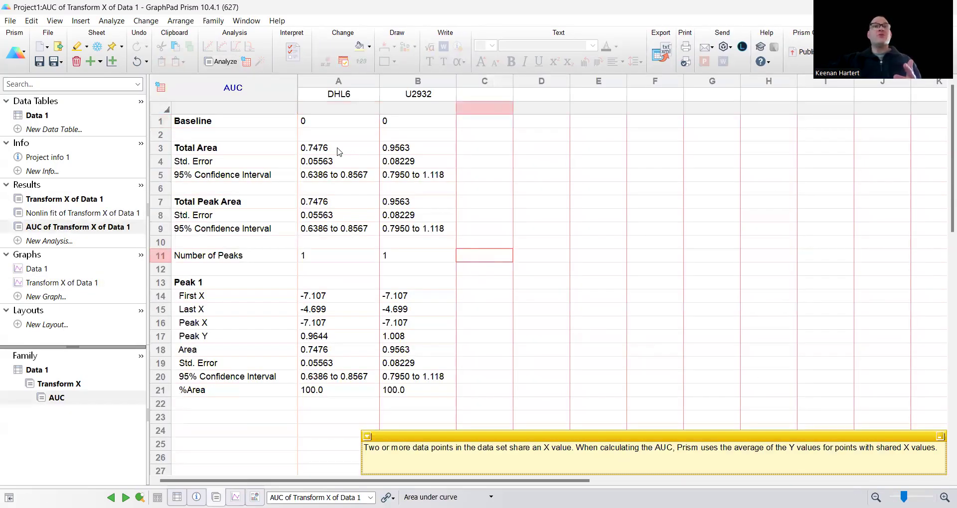
drag(338, 151, 401, 149)
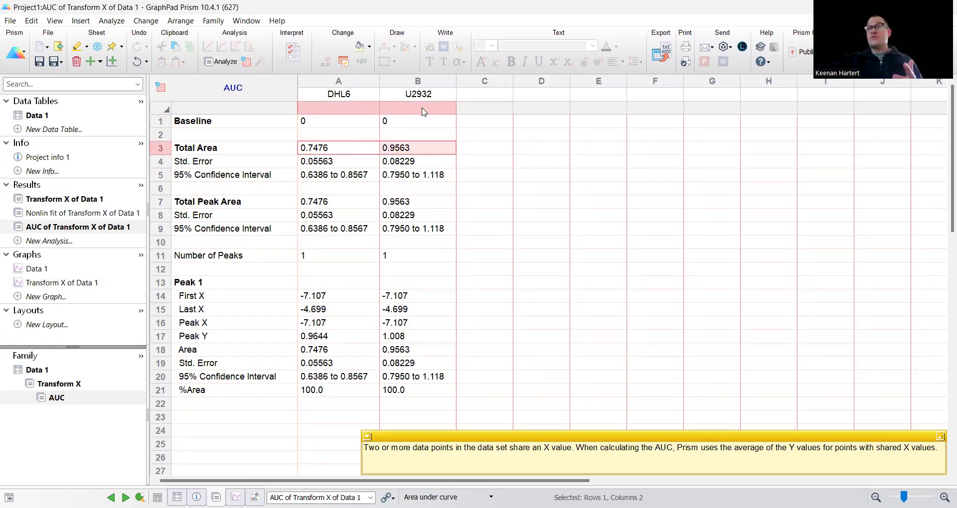
click(53, 283)
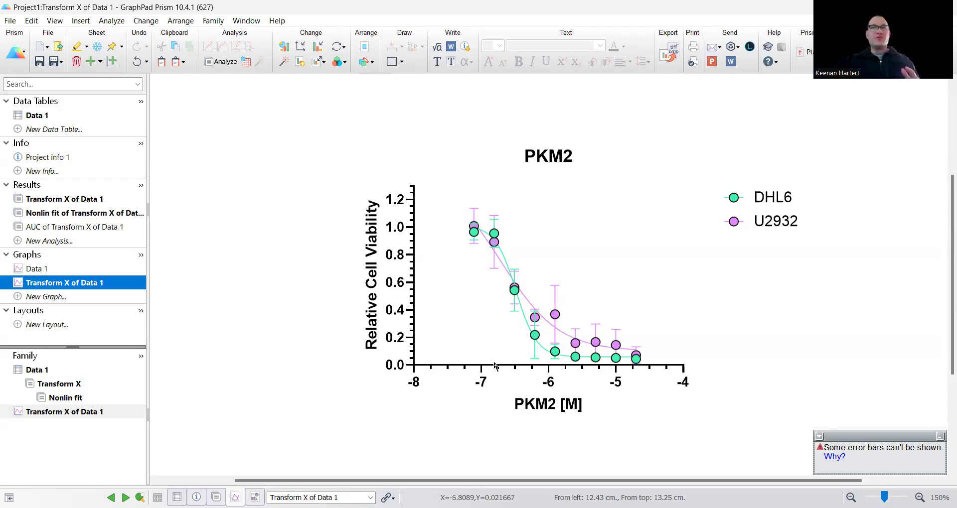
click(605, 178)
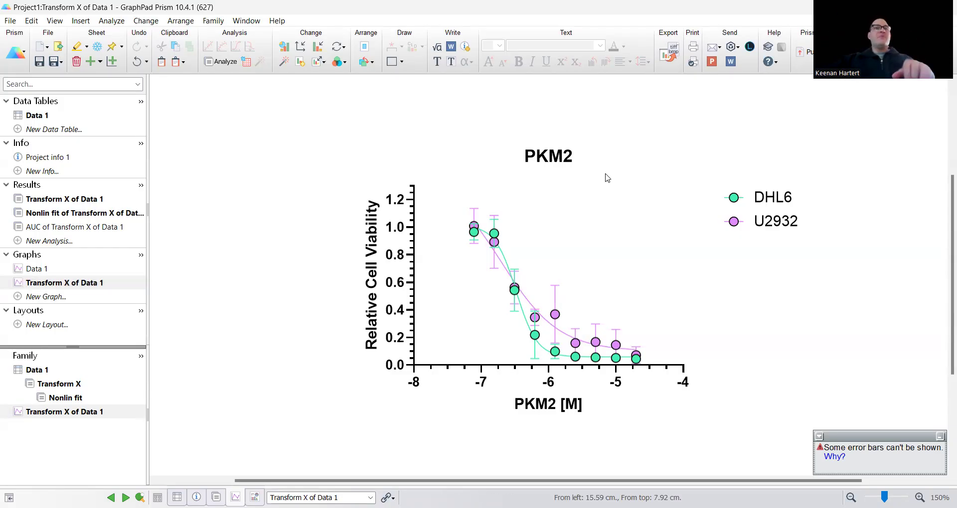